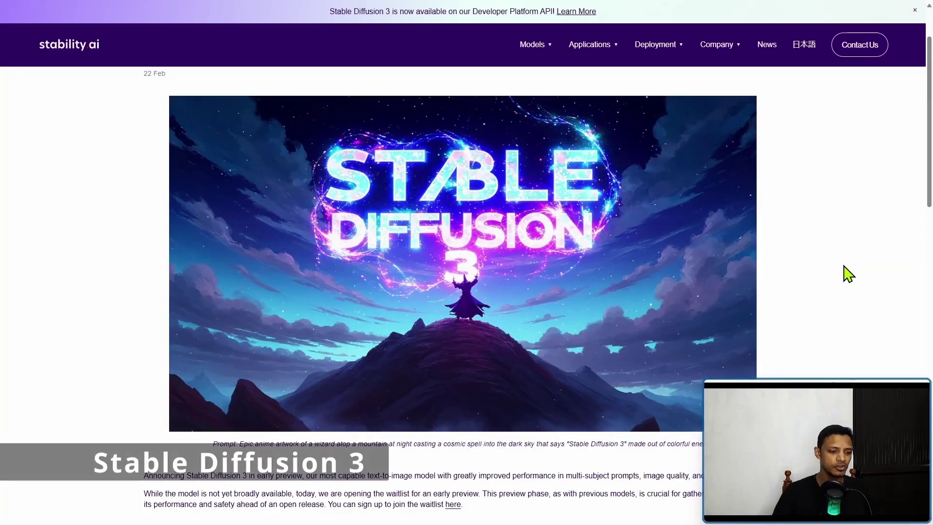
Scroll through the Stability AI Developer Platform page to review its content
scroll(849, 275, "down", 2)
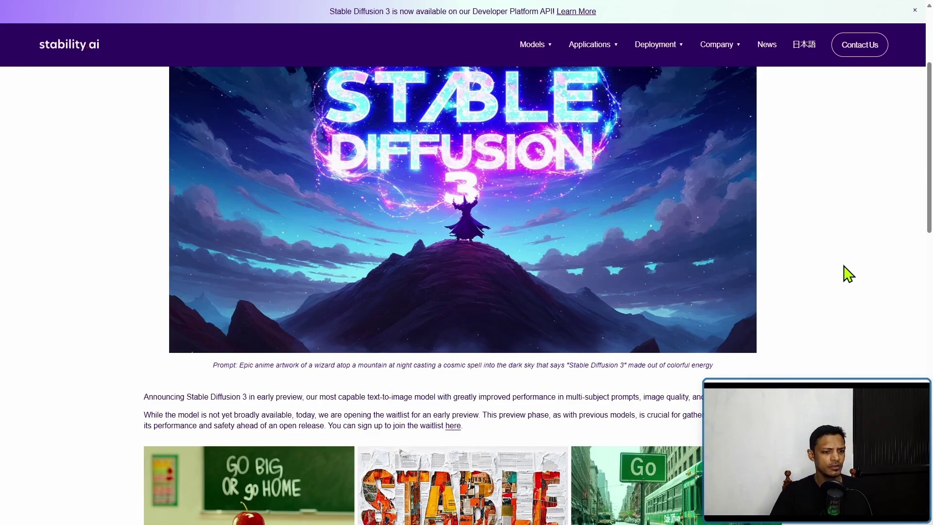
scroll(569, 224, "down", 3)
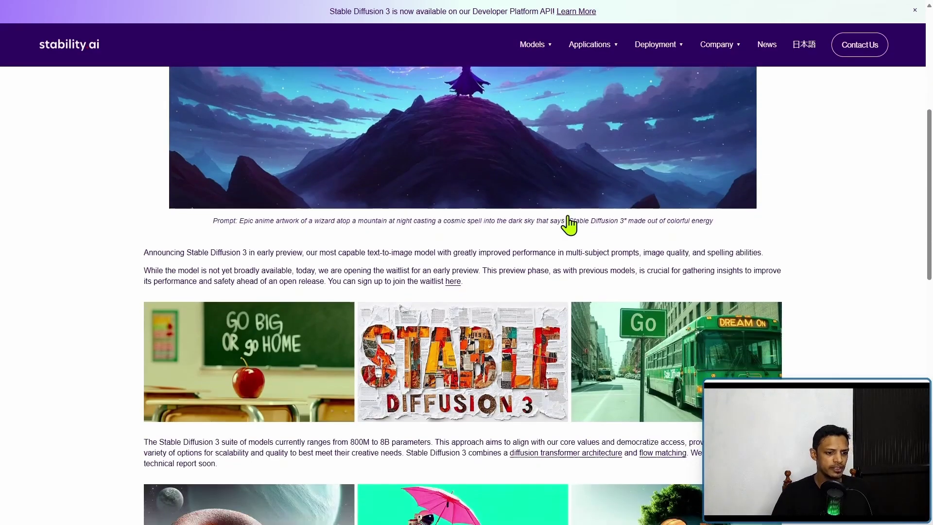
scroll(573, 243, "up", 1)
scroll(586, 255, "up", 2)
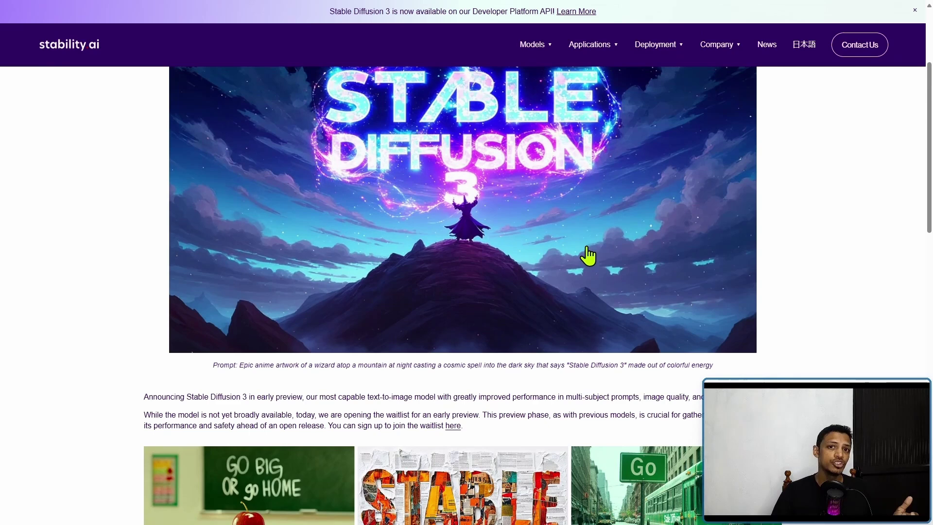
scroll(588, 256, "down", 3)
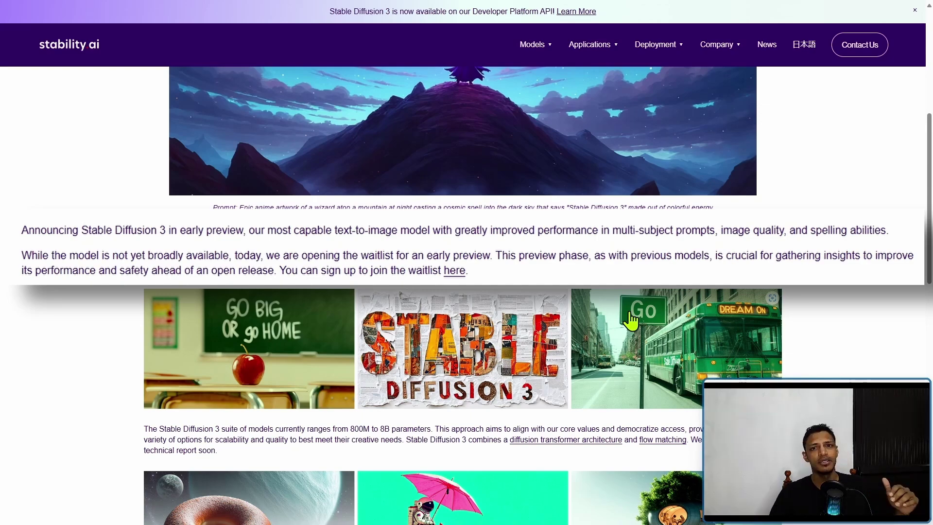
scroll(631, 321, "down", 3)
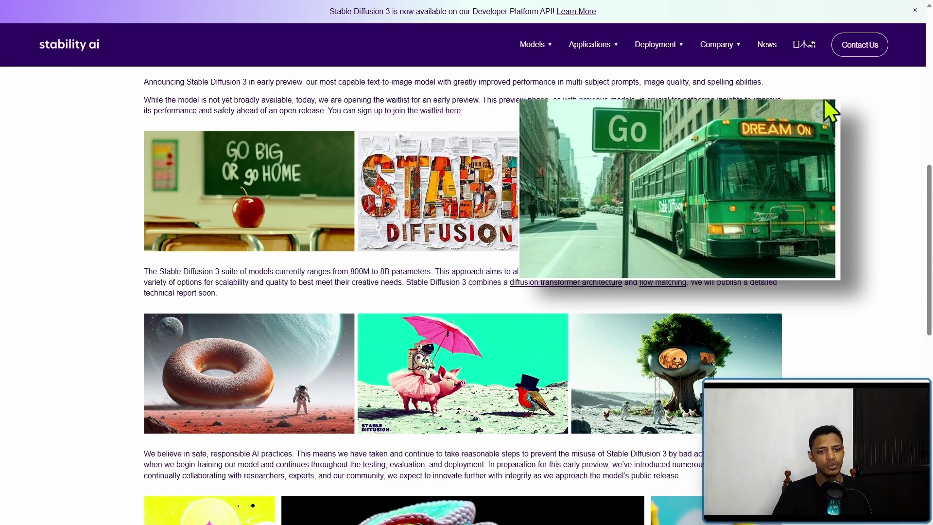
scroll(661, 287, "up", 10)
scroll(658, 293, "down", 2)
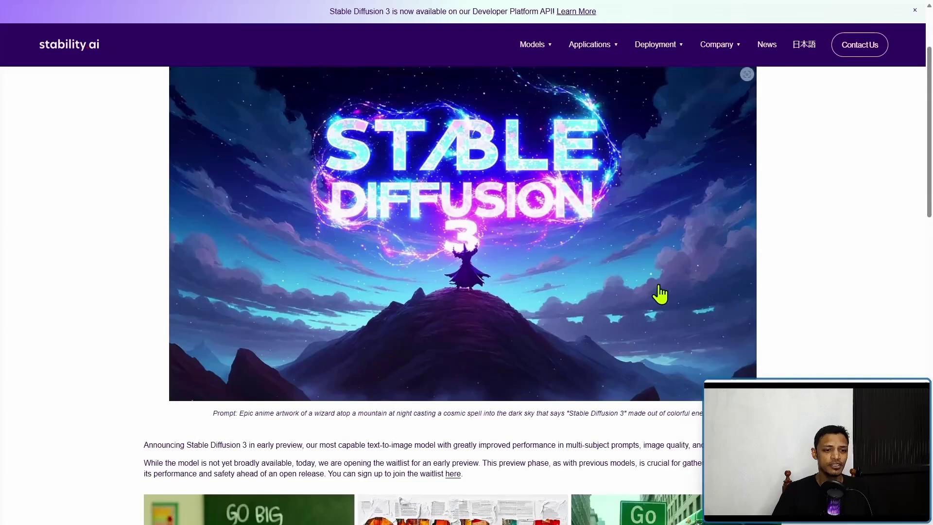
scroll(658, 293, "up", 1)
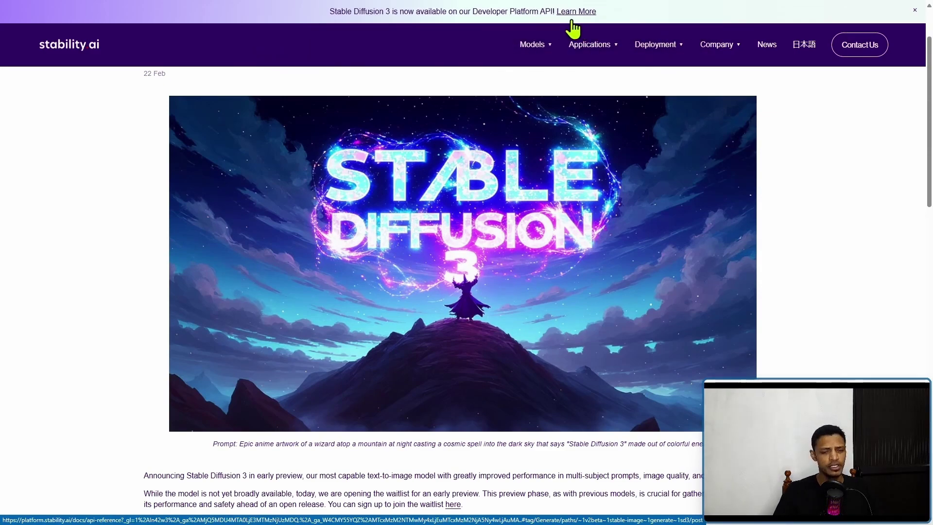
Open the API documentation and go to Generate > Stable Diffusion 3.0
left_click(573, 22)
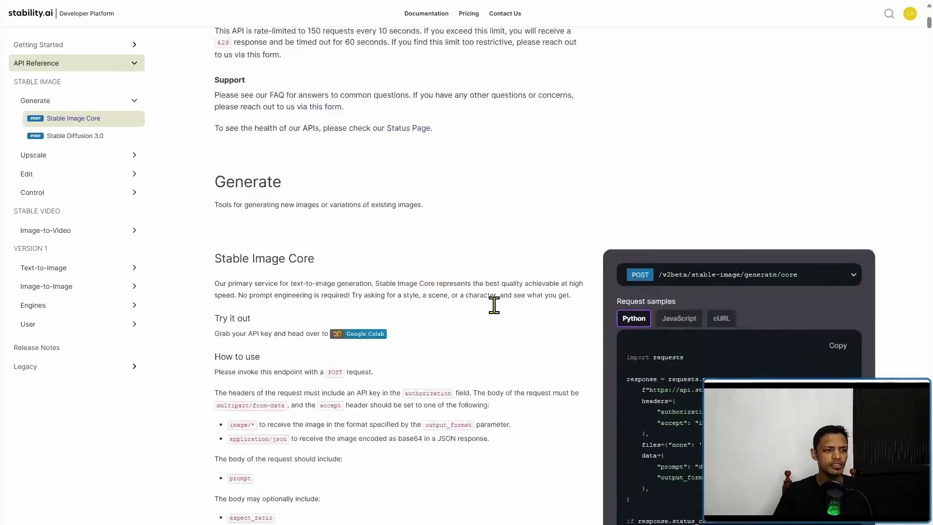
scroll(493, 304, "up", 6)
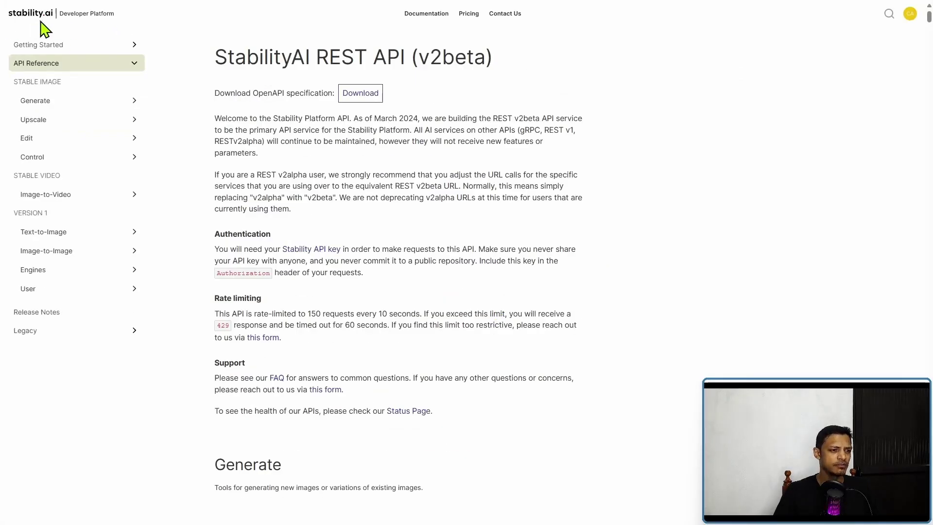
scroll(460, 296, "down", 10)
scroll(350, 250, "up", 10)
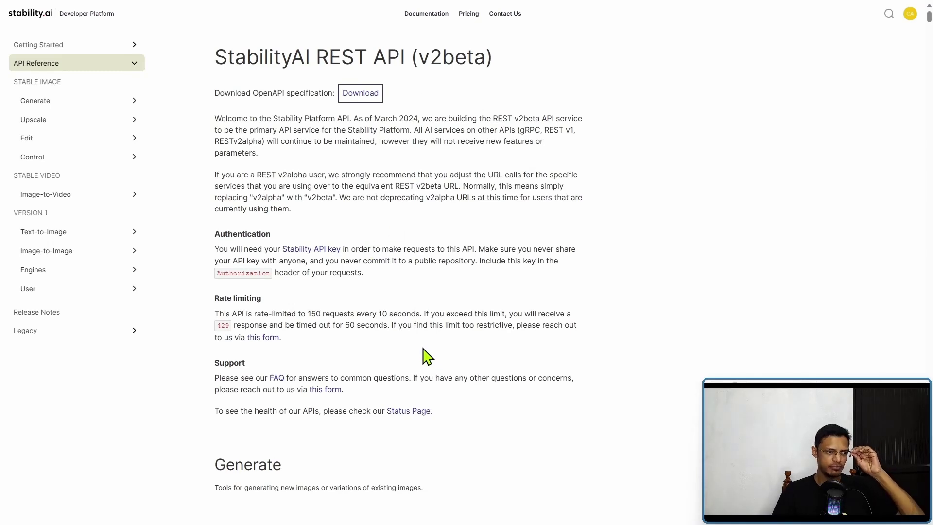
left_click(85, 102)
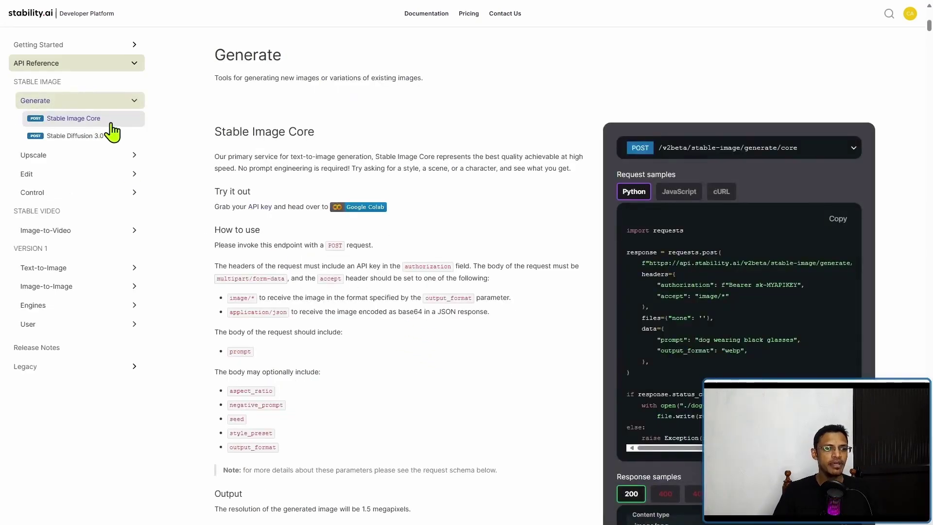
left_click(112, 124)
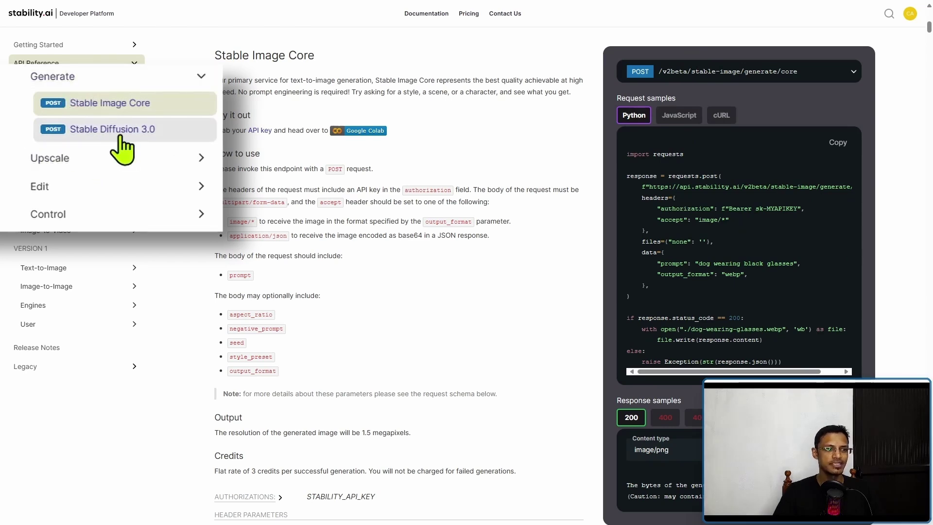
left_click(80, 137)
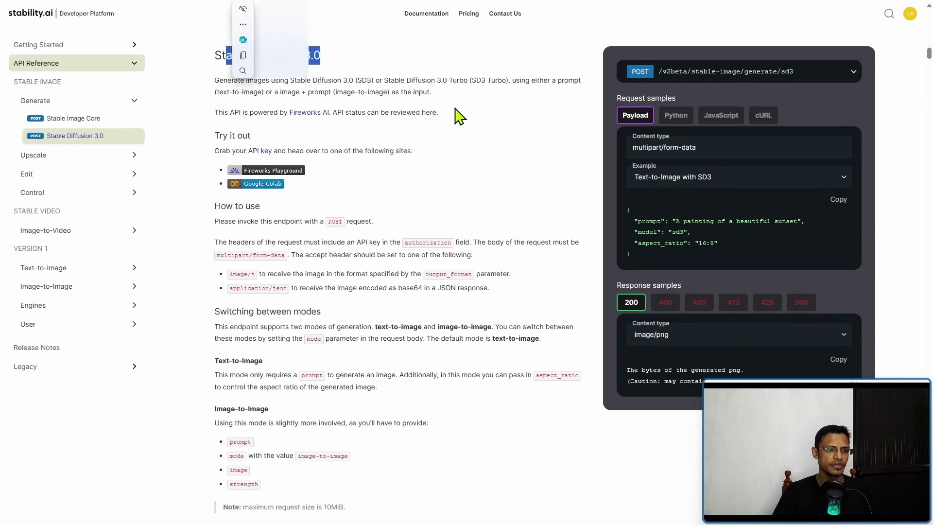
Highlight the Try it out and API key instructions, then open the API Keys page
left_click_drag(221, 146, 623, 181)
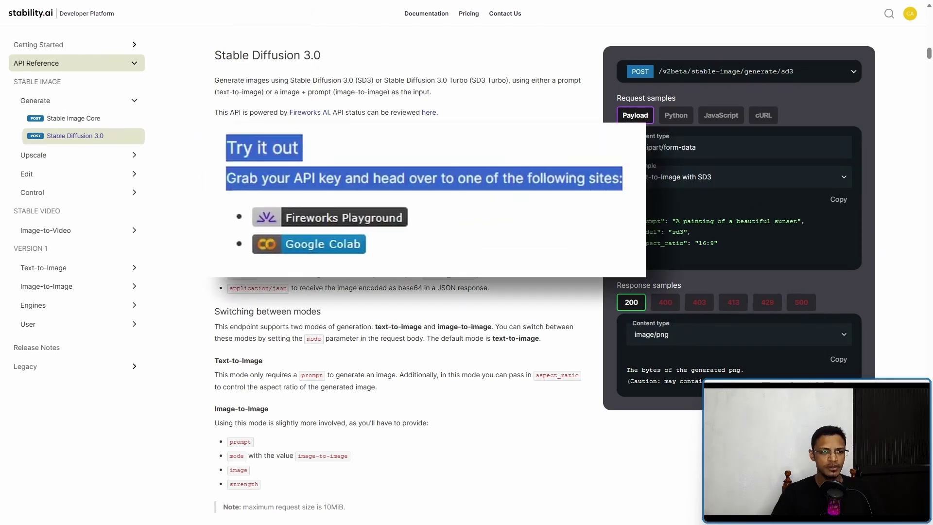
left_click(421, 234)
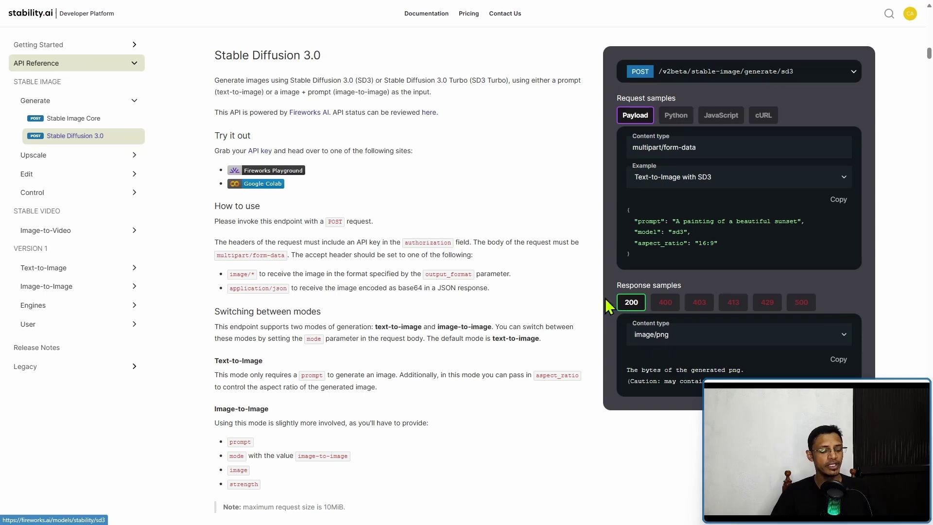
left_click(265, 156)
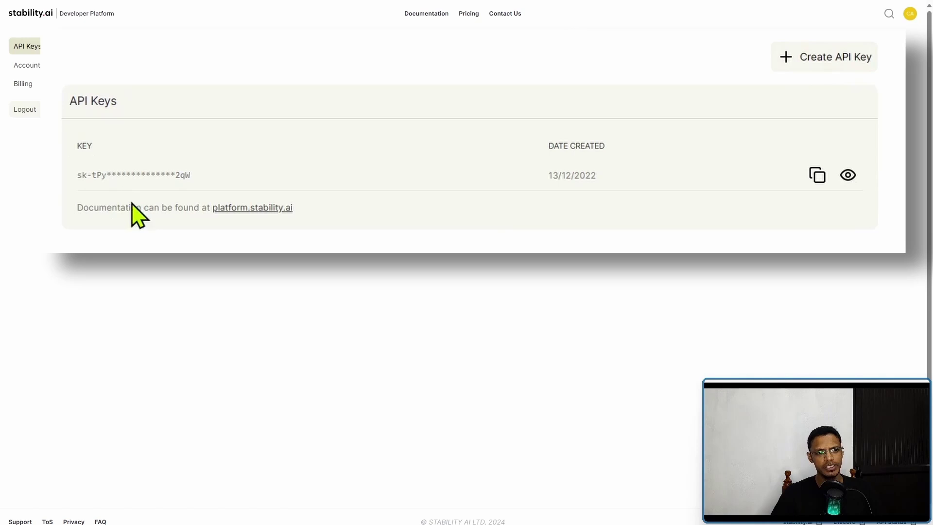
Point out the masked API key, then review the 19.9-credit balance on Billing
left_click_drag(77, 174, 345, 177)
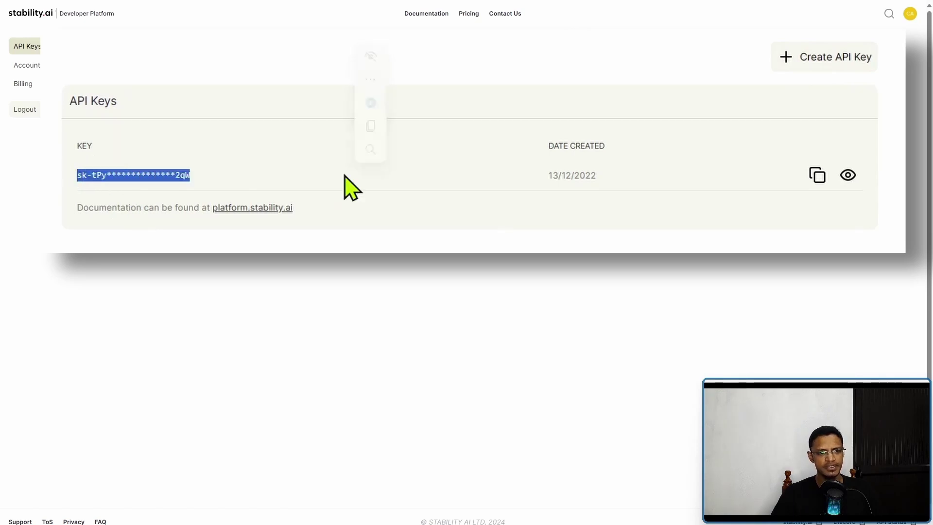
left_click(471, 265)
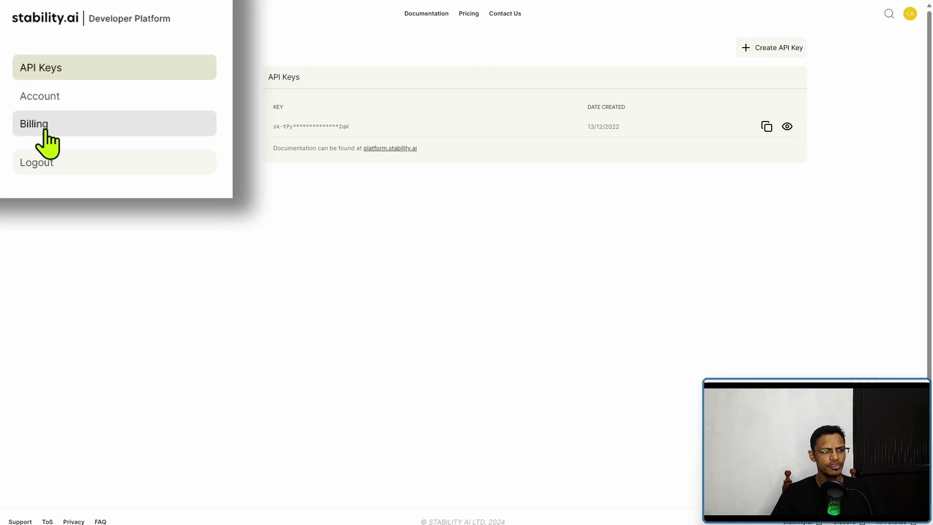
left_click(23, 84)
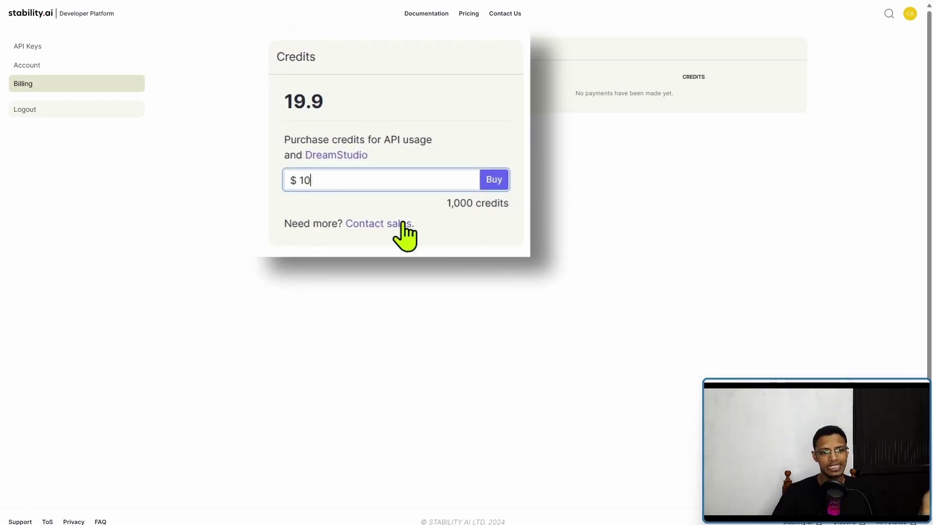
left_click_drag(447, 205, 519, 210)
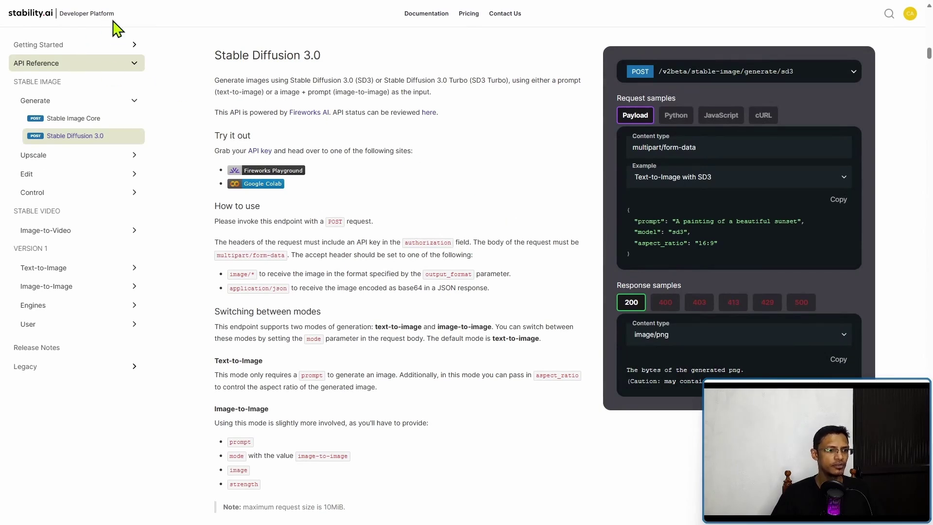
View the Pricing page's Stable Image Services table showing SD3 at 6.5 credits
left_click(469, 14)
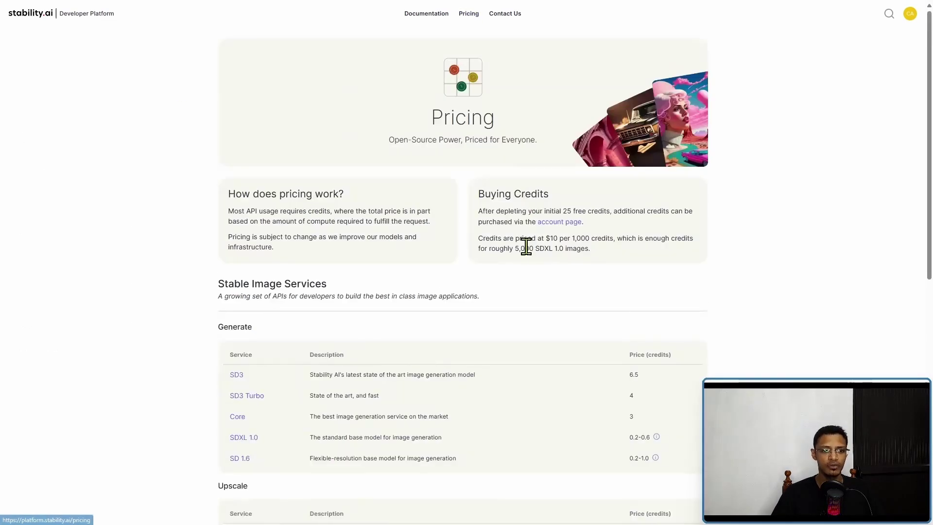
scroll(533, 210, "down", 3)
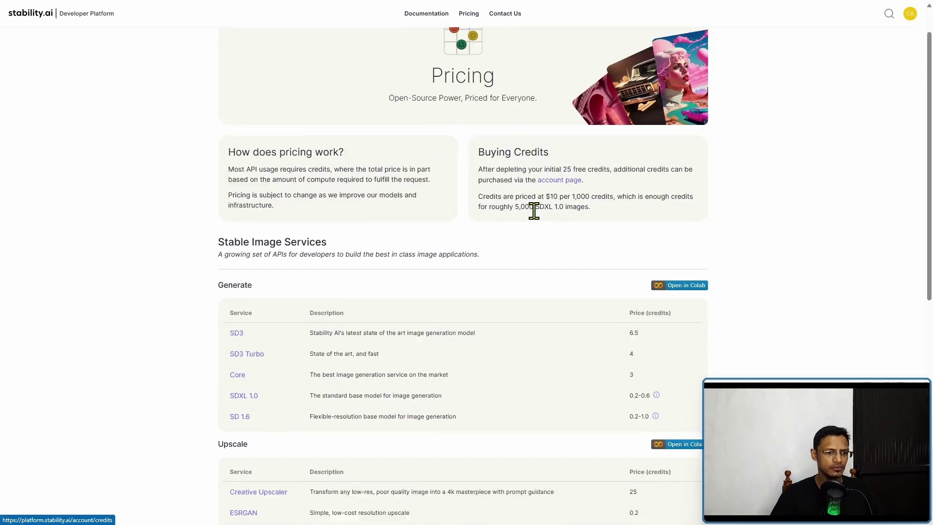
scroll(539, 221, "down", 2)
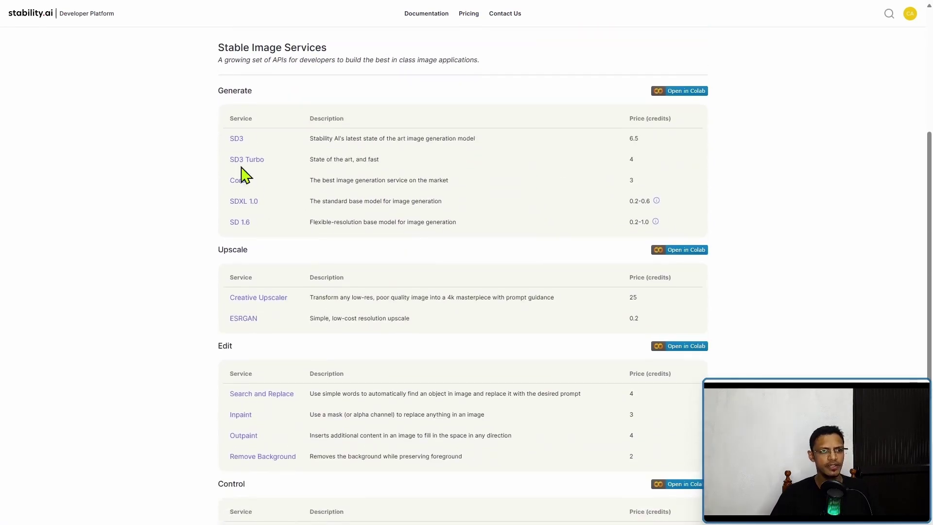
left_click_drag(217, 49, 346, 54)
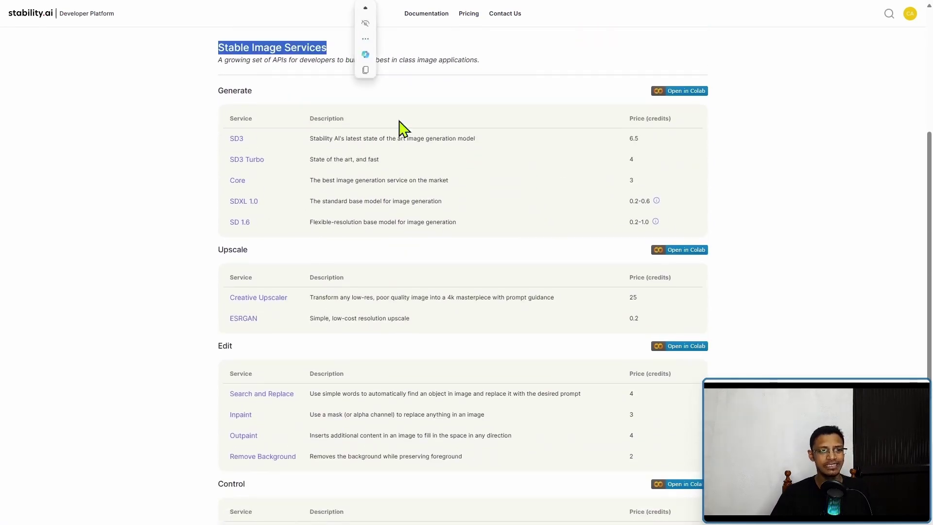
left_click(528, 95)
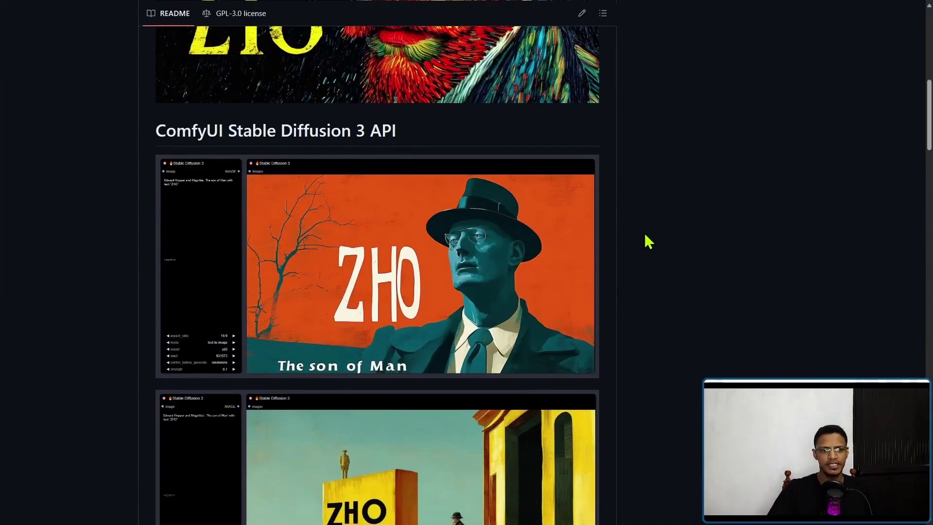
Copy the ComfyUI-StableDiffusion3-API HTTPS clone URL from the green Code menu
scroll(132, 361, "up", 10)
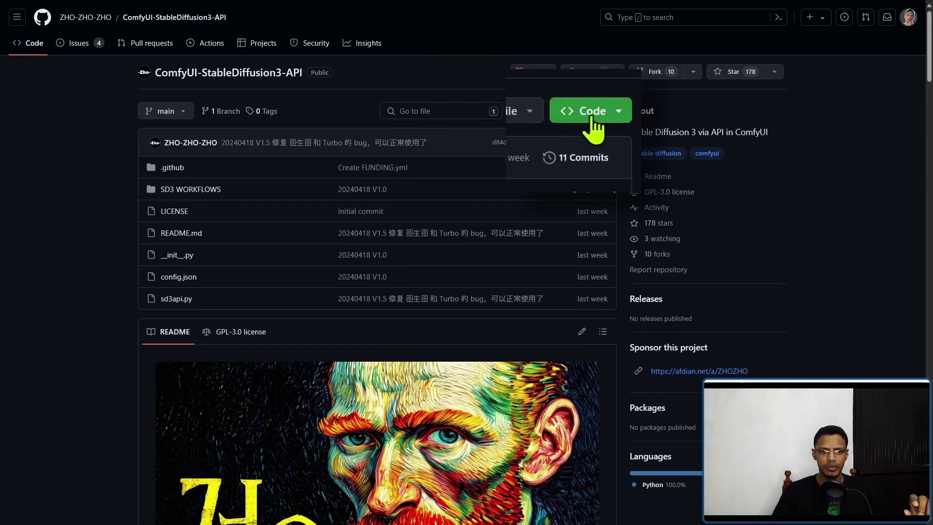
left_click(606, 116)
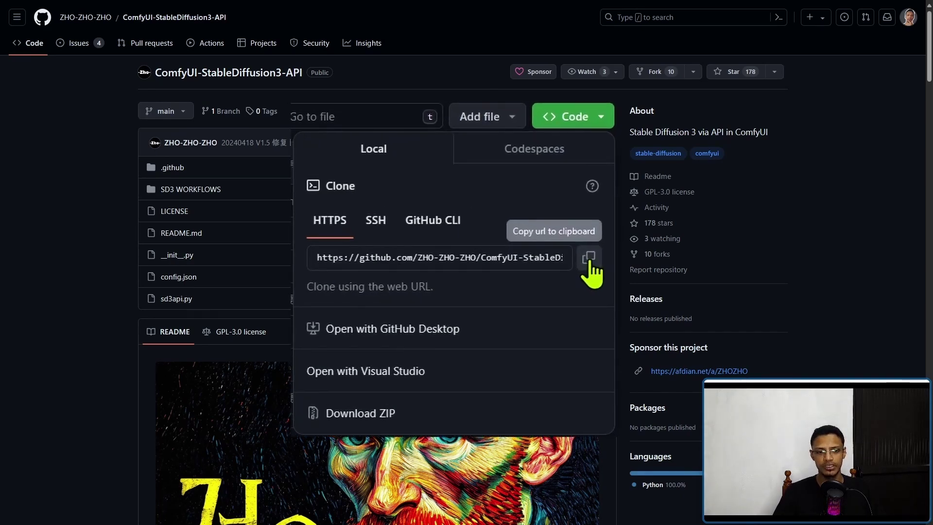
left_click(589, 258)
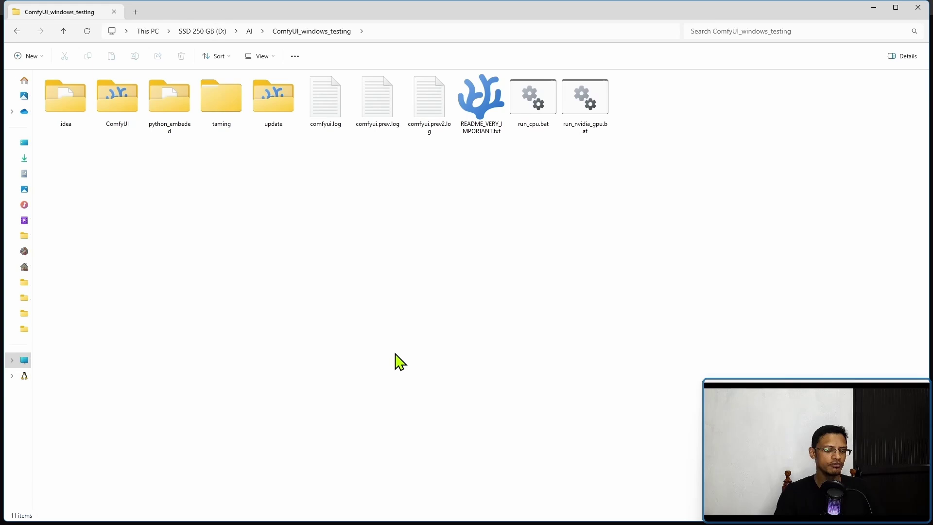
Go into ComfyUI\custom_nodes and launch a terminal there via cmd in the address bar
left_click(395, 353)
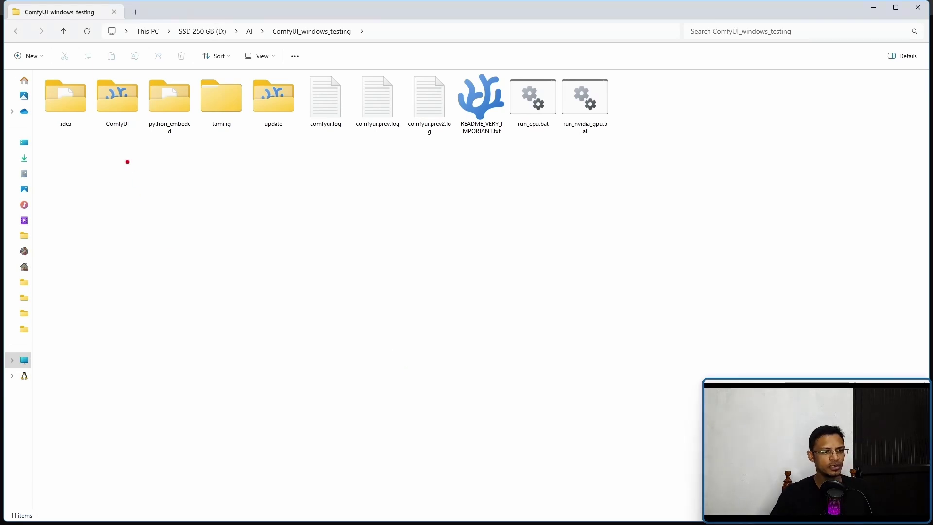
double_click(158, 97)
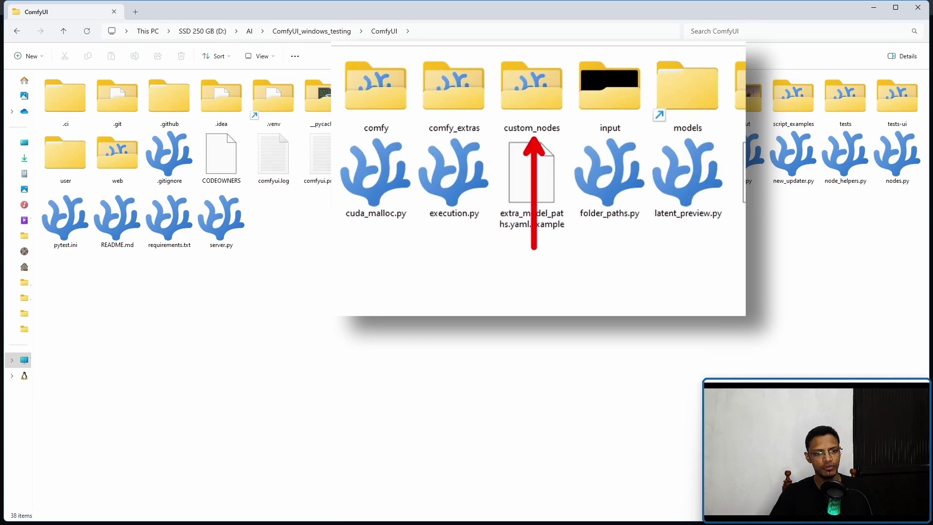
left_click(543, 110)
double_click(545, 117)
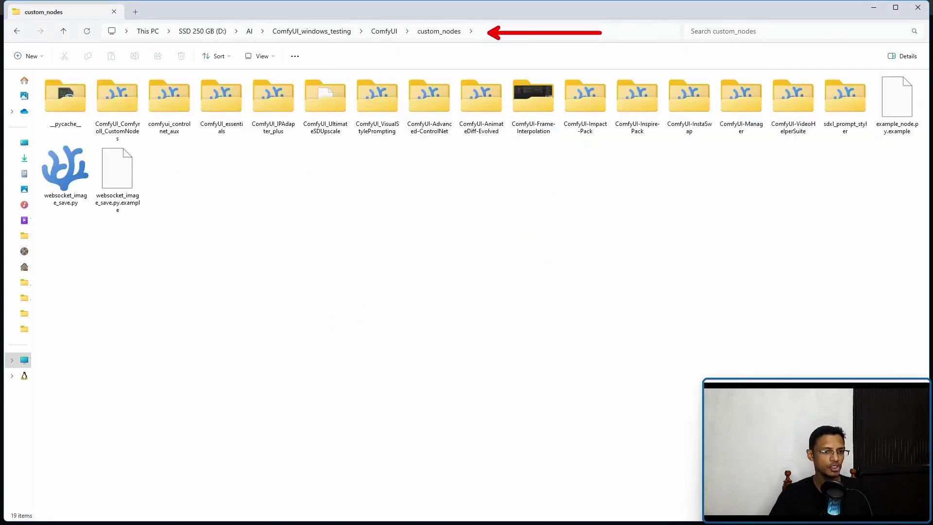
left_click(632, 31)
type("cmd")
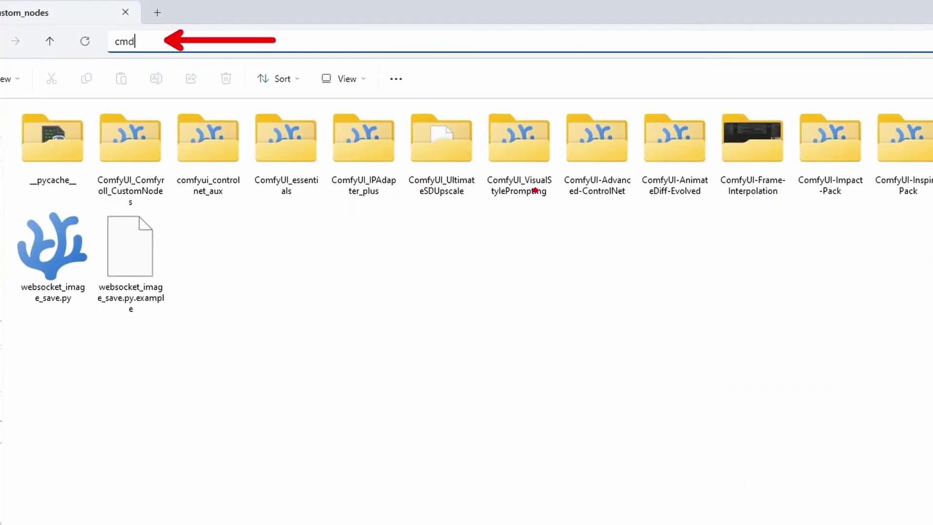
key("Return")
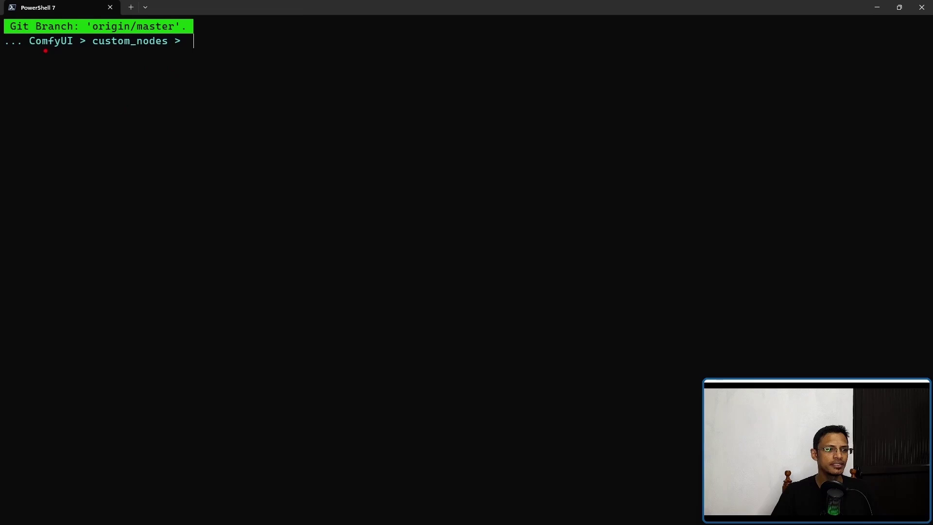
Run git clone with the pasted ComfyUI-StableDiffusion3-API repository URL
left_click_drag(45, 51, 184, 53)
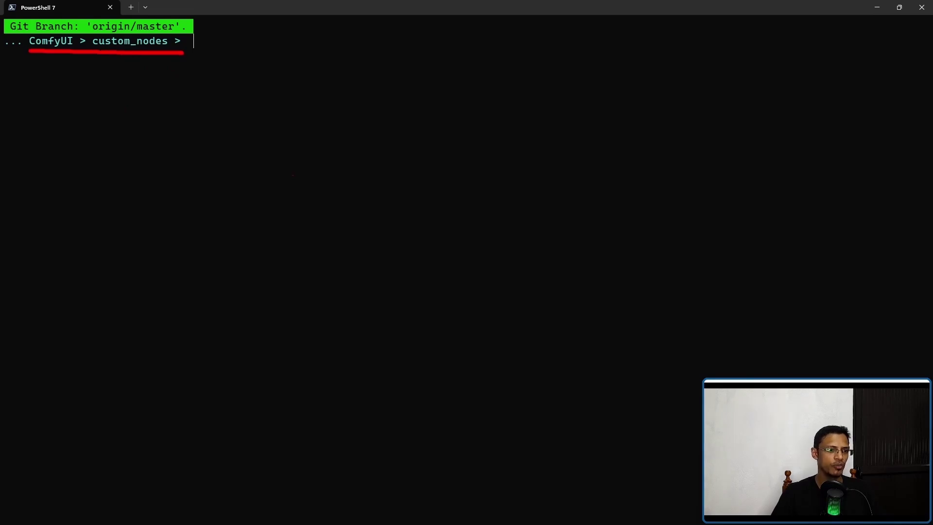
key("Escape")
type("git clo")
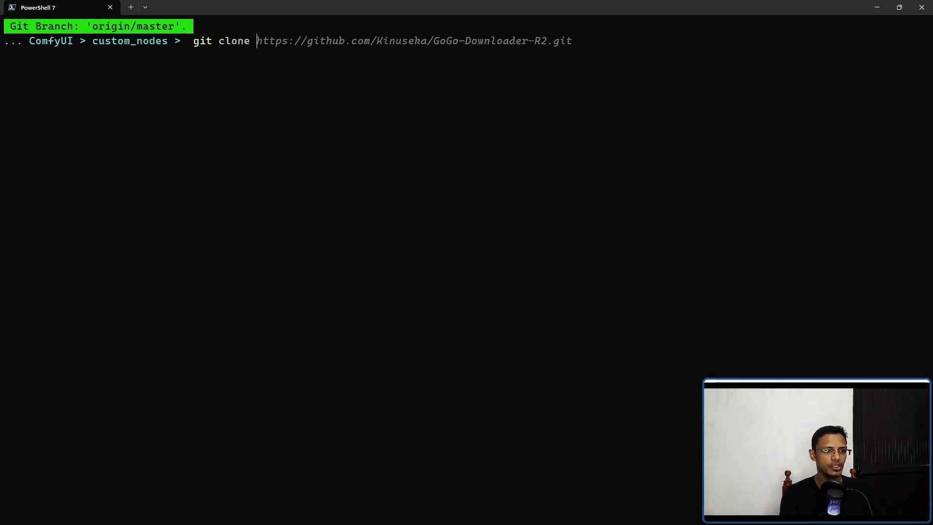
type("ne")
key("ctrl+v")
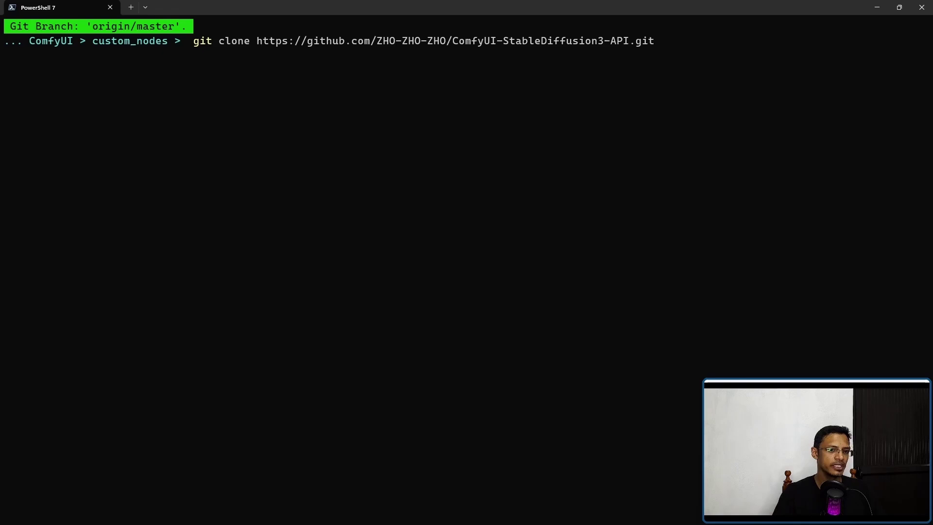
key("ctrl+2")
left_click_drag(325, 58, 676, 56)
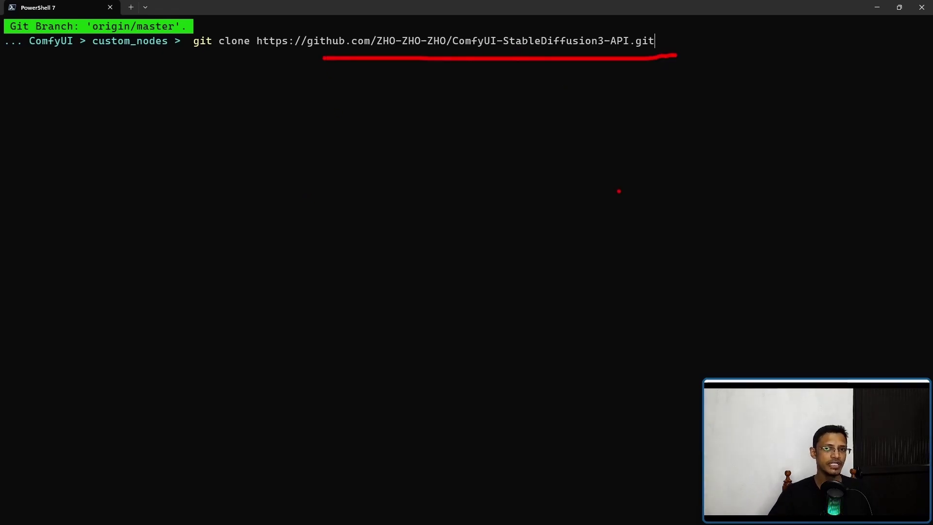
key("Escape")
key("Return")
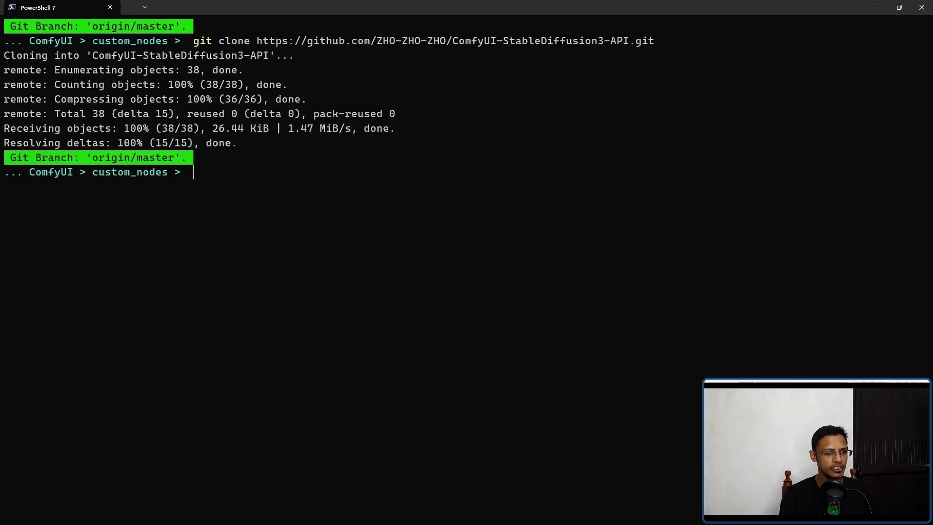
Move up two folders, clear the screen, and run run_nvidia_gpu.bat
type("cd..")
key("Return")
type("cd..")
key("Return")
key("Return")
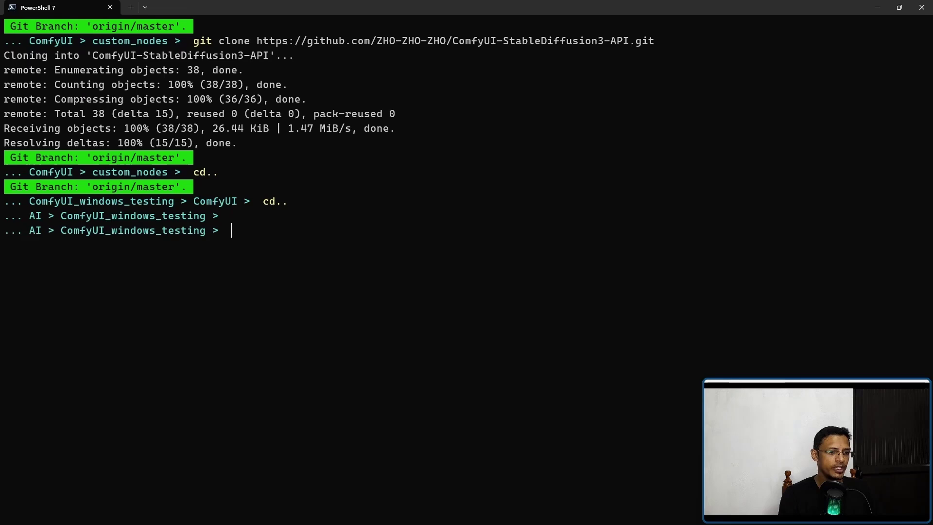
type("cls")
key("Return")
type("r")
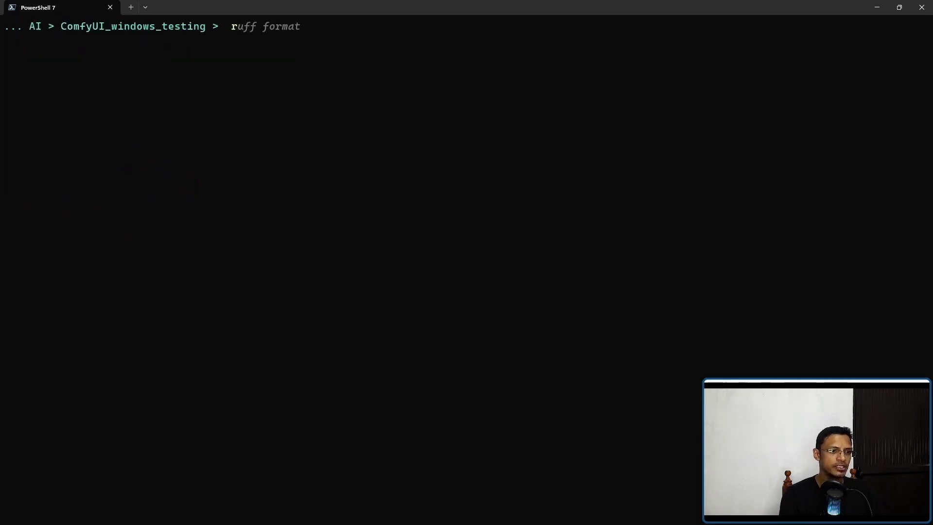
type("un_")
key("Tab")
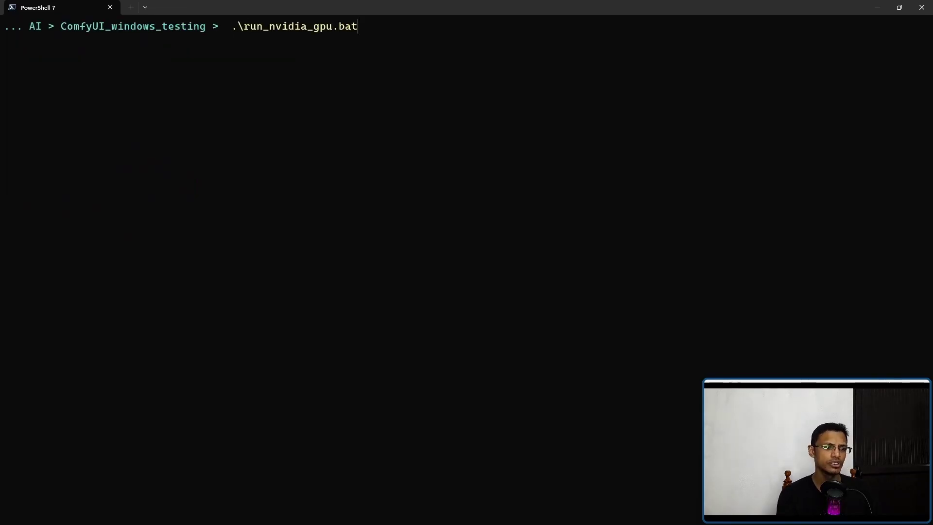
key("Return")
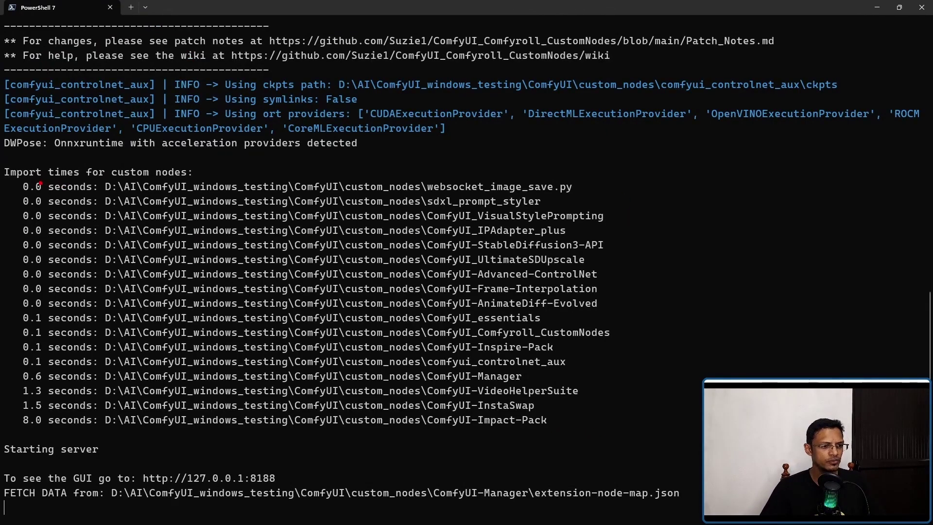
Mark ComfyUI-StableDiffusion3-API in the custom node import list with its 0.0 s import time
left_click_drag(17, 179, 187, 180)
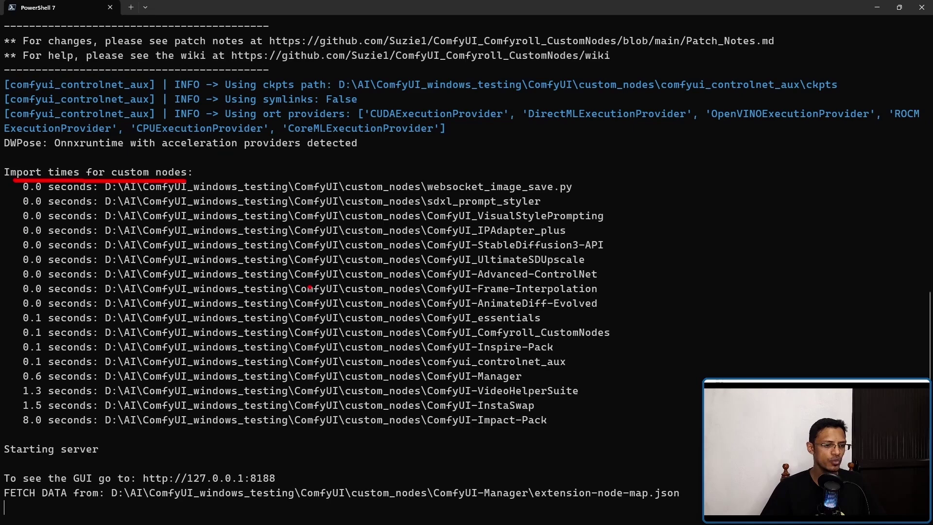
left_click_drag(469, 252, 595, 253)
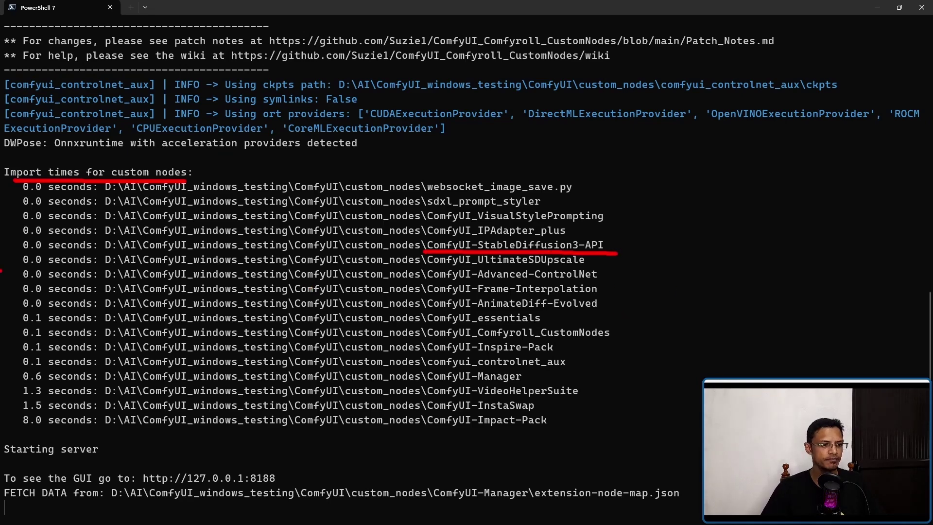
left_click_drag(23, 252, 107, 252)
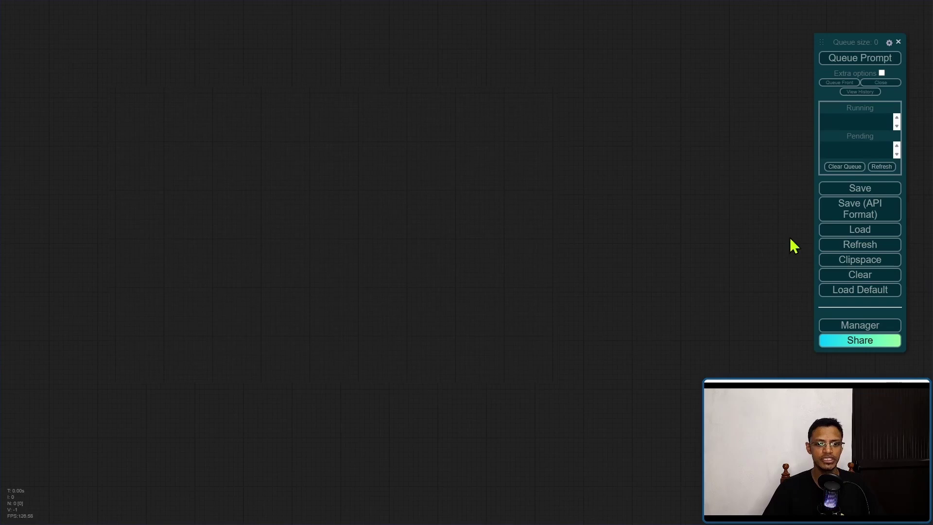
Add a Stable Diffusion 3 node from the SD3 category
right_click(27, 60)
left_click(112, 61)
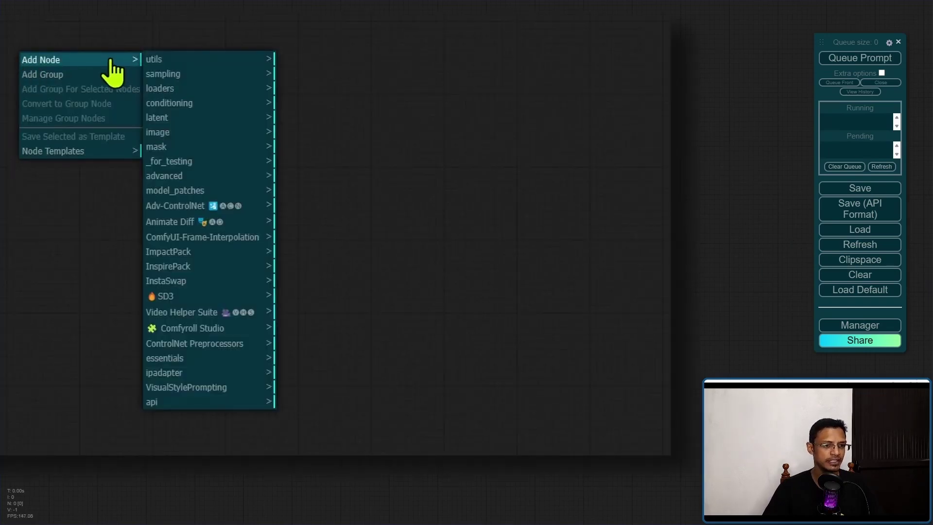
left_click(185, 298)
left_click(311, 62)
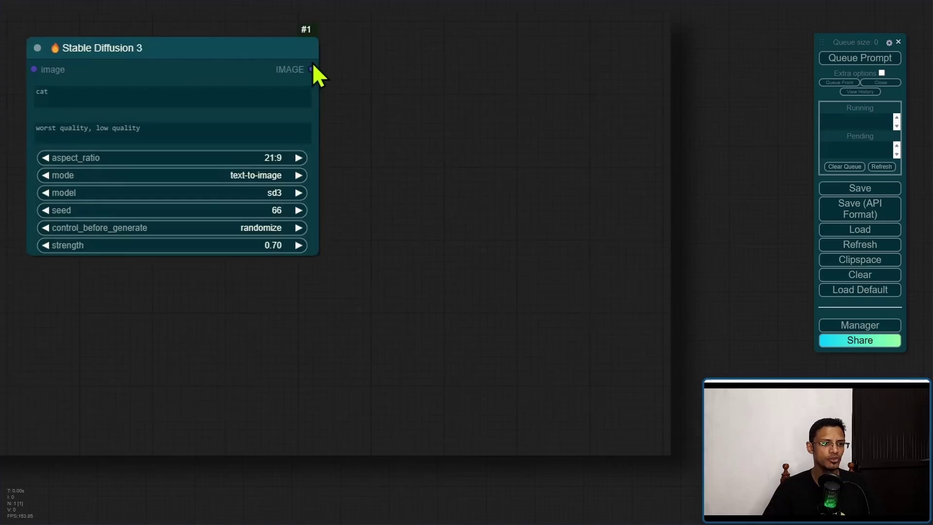
left_click(184, 43)
scroll(354, 175, "up", 3)
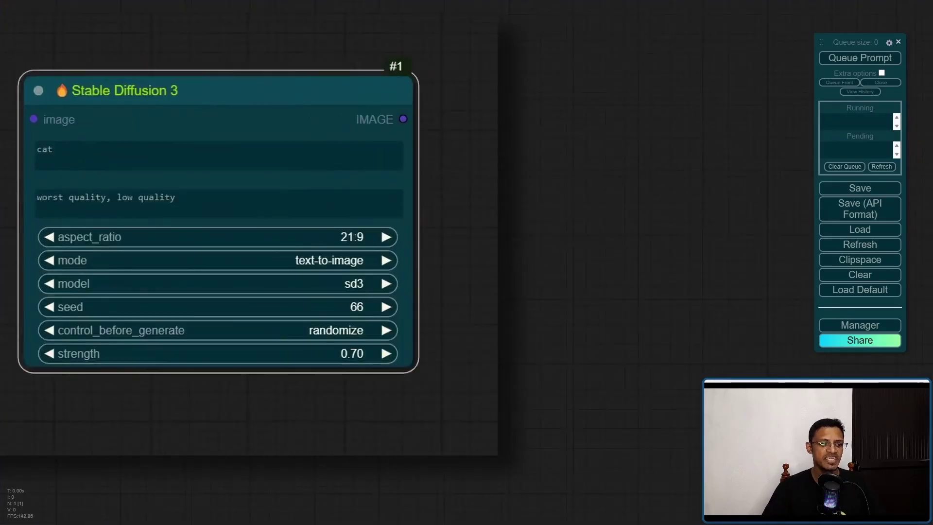
scroll(498, 289, "down", 4)
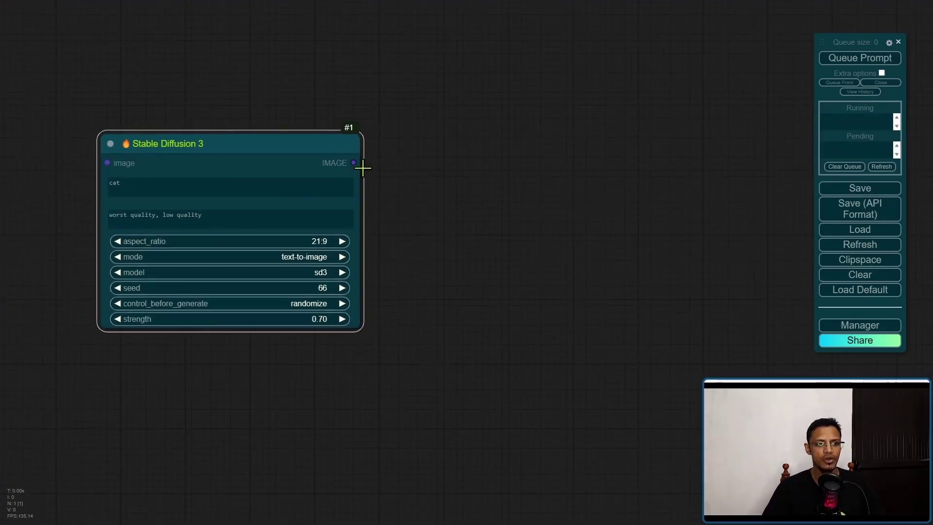
Connect a Save Image node to its IMAGE output and move it top left
left_click_drag(354, 163, 512, 73)
left_click(533, 139)
left_click_drag(594, 82, 467, 64)
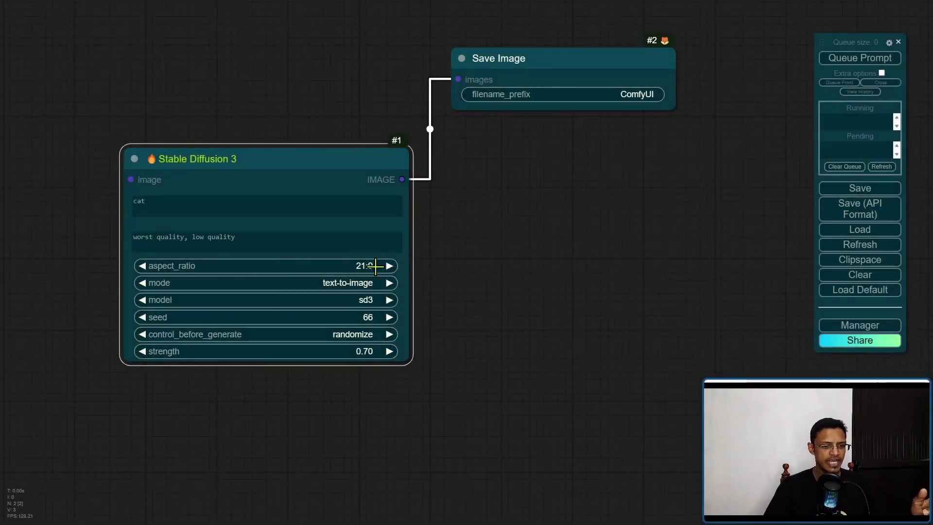
Set aspect_ratio to 1:1 and mode to image-to-image, then drag a link from the image input
left_click(376, 266)
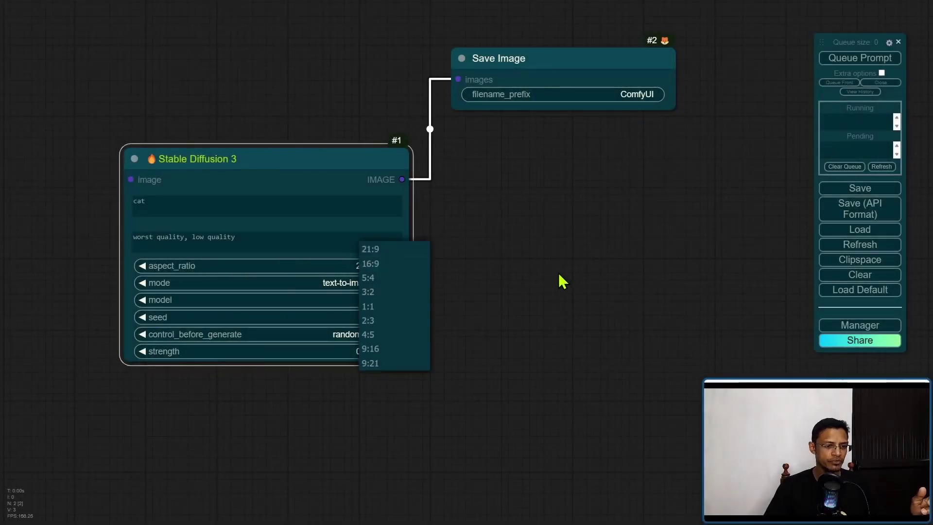
left_click(387, 311)
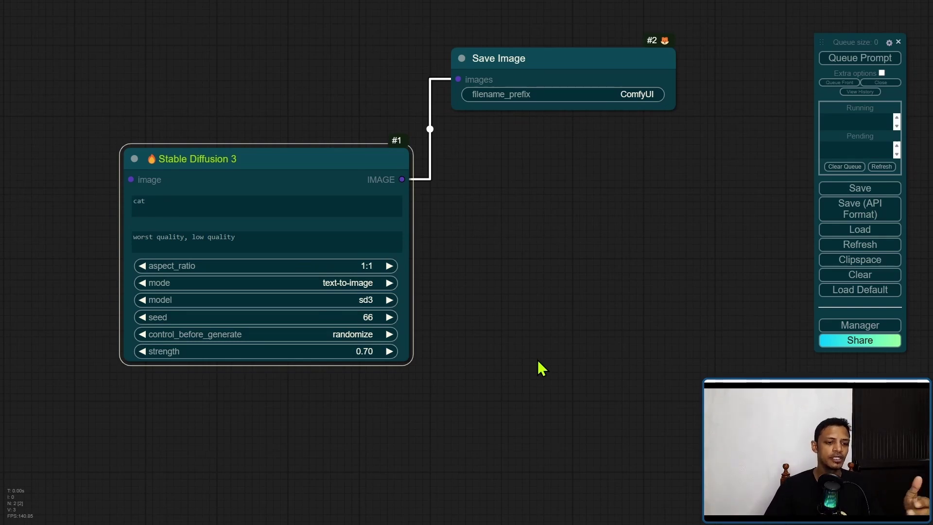
left_click(374, 266)
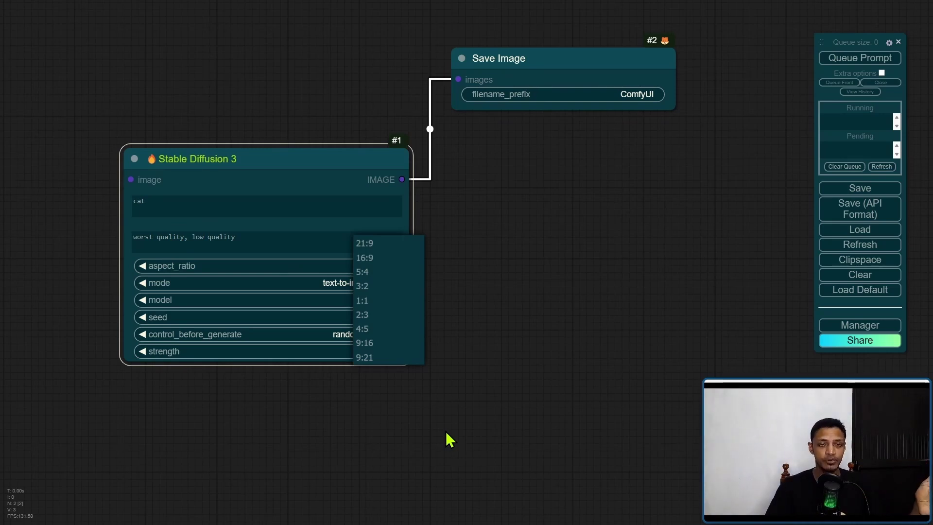
left_click(362, 300)
left_click(364, 283)
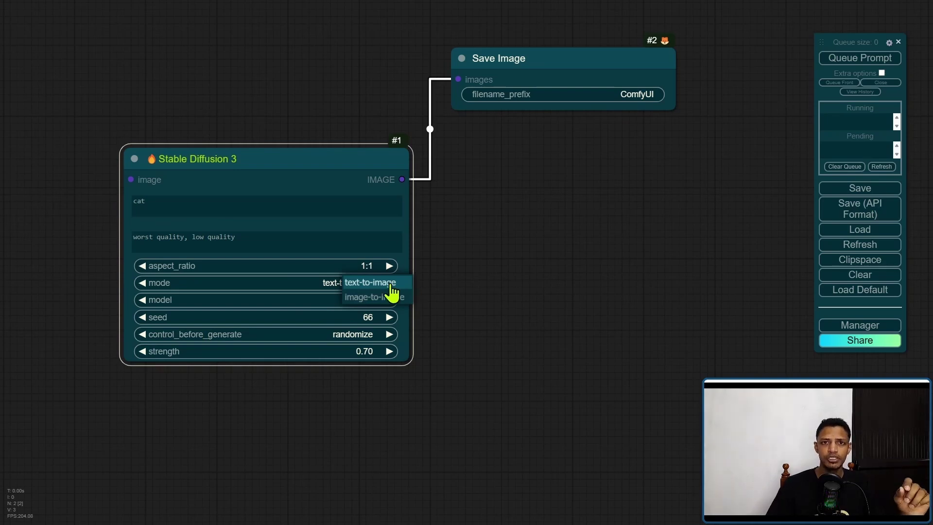
left_click(374, 297)
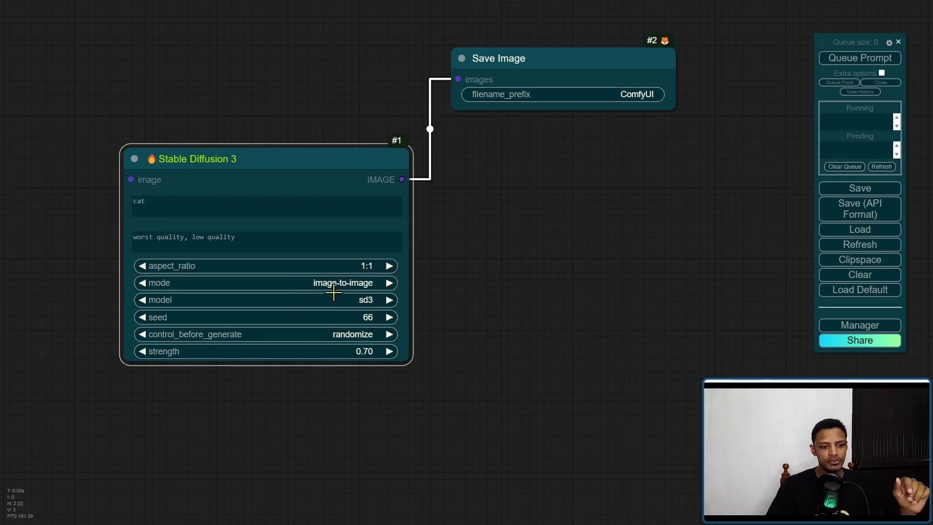
left_click_drag(117, 195, 111, 103)
Place a Load Image node left of Stable Diffusion 3, then select the wizard prompt caption
left_click(139, 153)
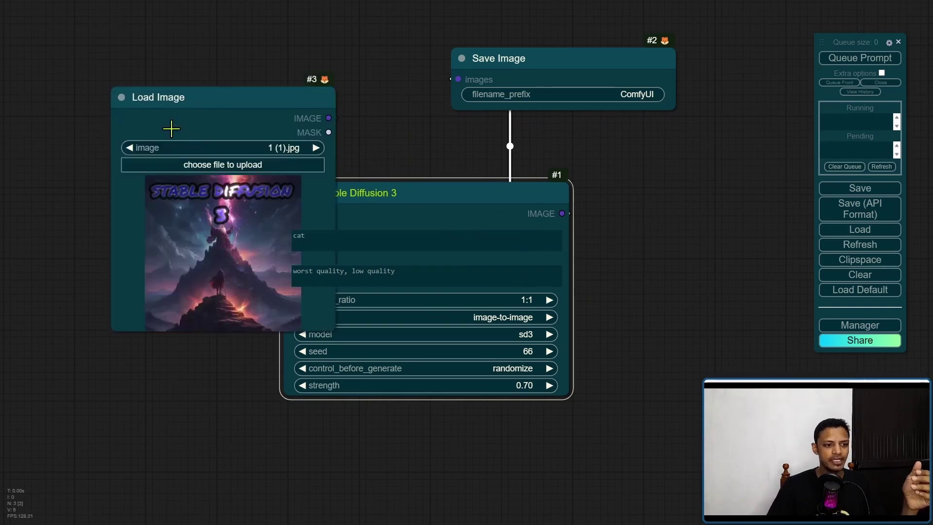
left_click_drag(171, 128, 80, 121)
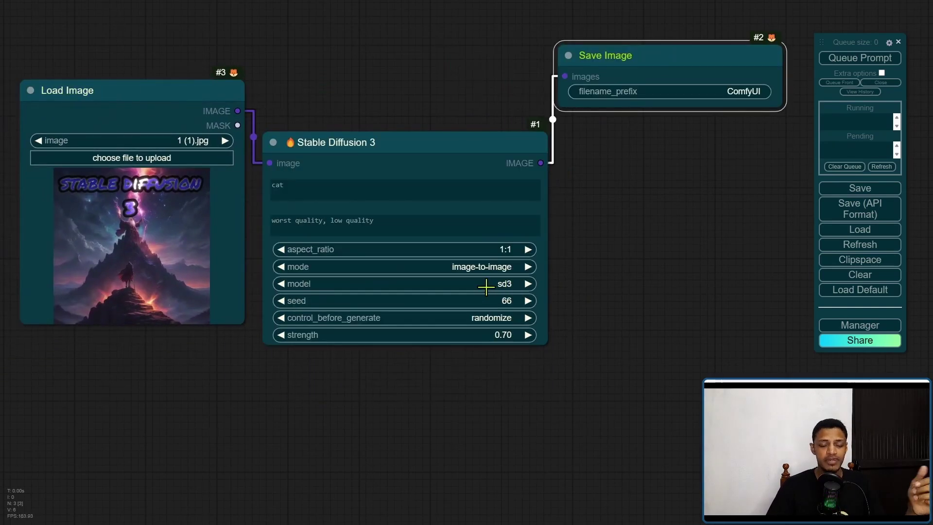
left_click(486, 287)
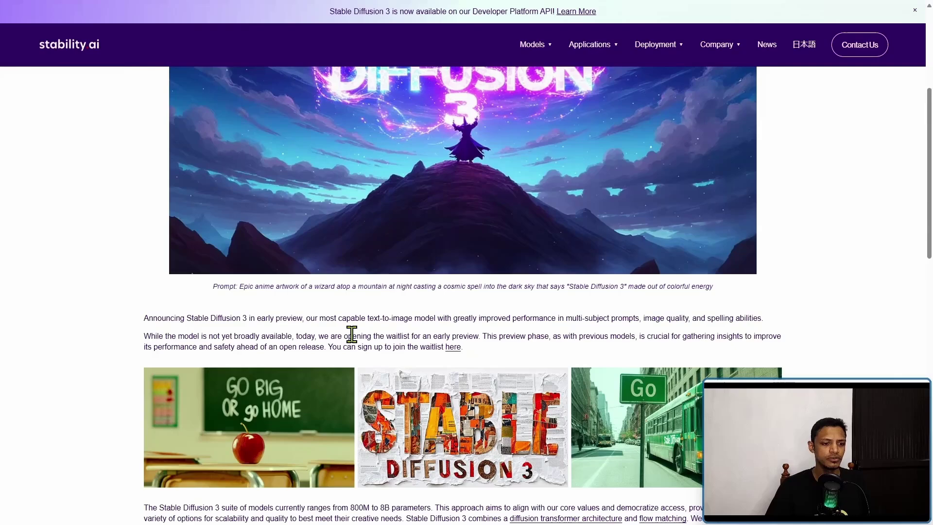
left_click_drag(239, 286, 715, 294)
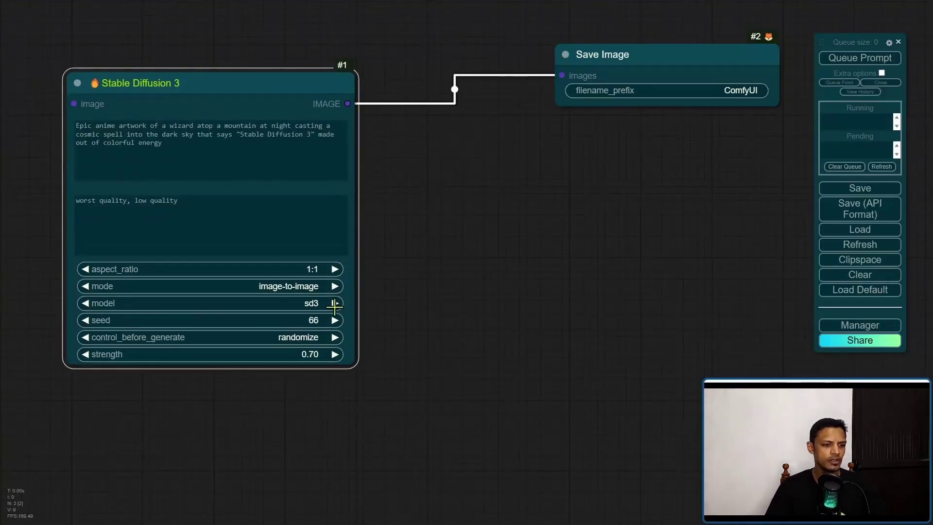
Switch Stable Diffusion 3 back to text-to-image and move Save Image beside it
left_click(306, 287)
left_click(317, 287)
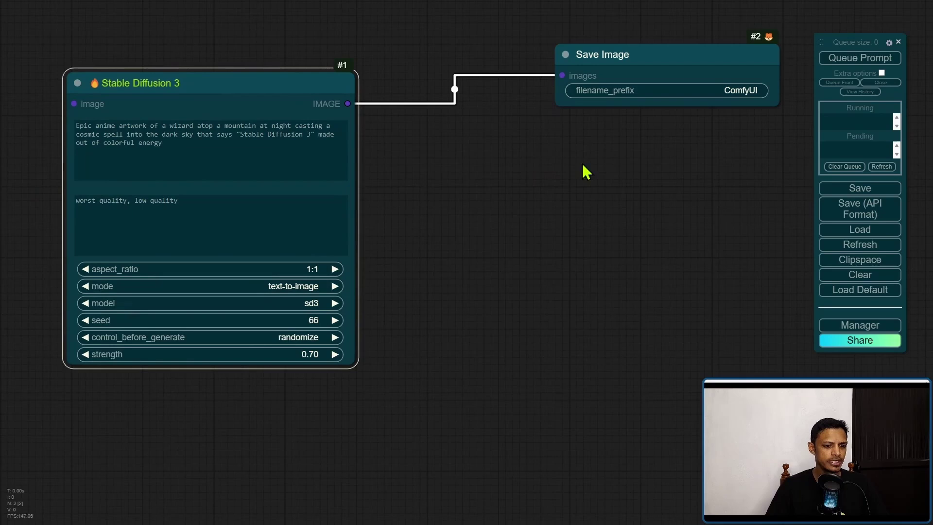
left_click(516, 100)
left_click_drag(515, 99, 437, 78)
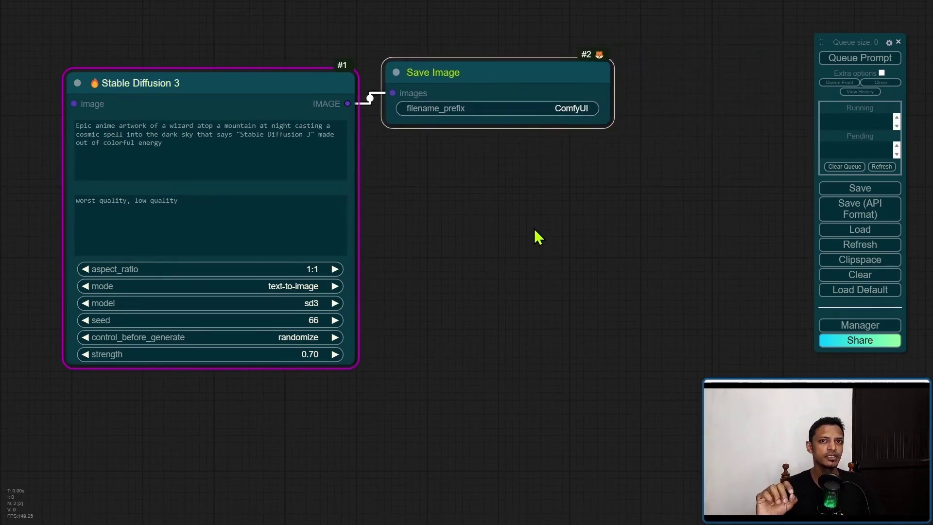
Queue the workflow, read the 'Failed to fetch image: 401' error, and dismiss it
left_click(860, 59)
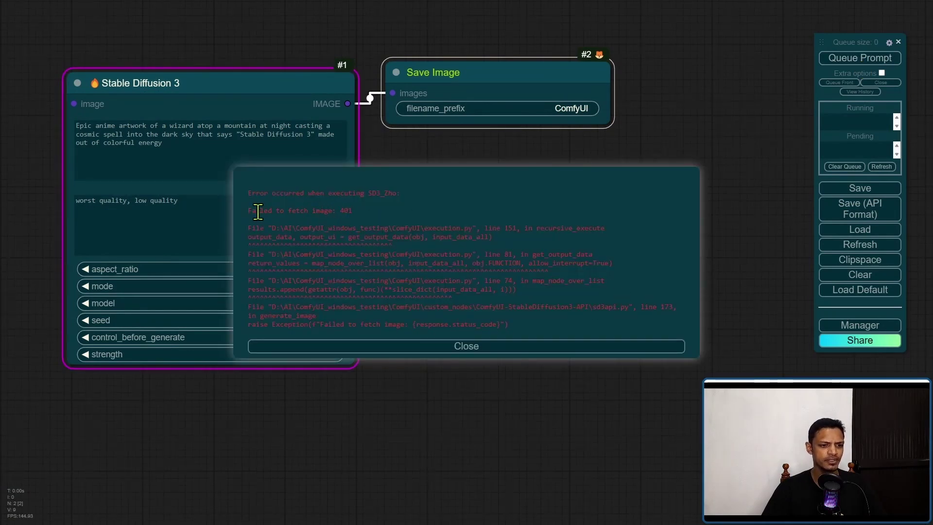
left_click_drag(249, 210, 379, 211)
left_click(379, 211)
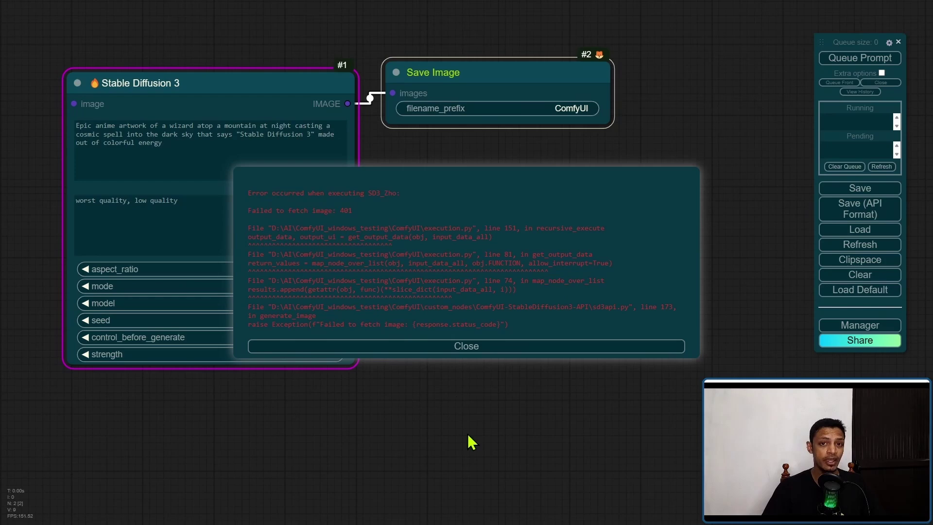
left_click(493, 445)
left_click(482, 346)
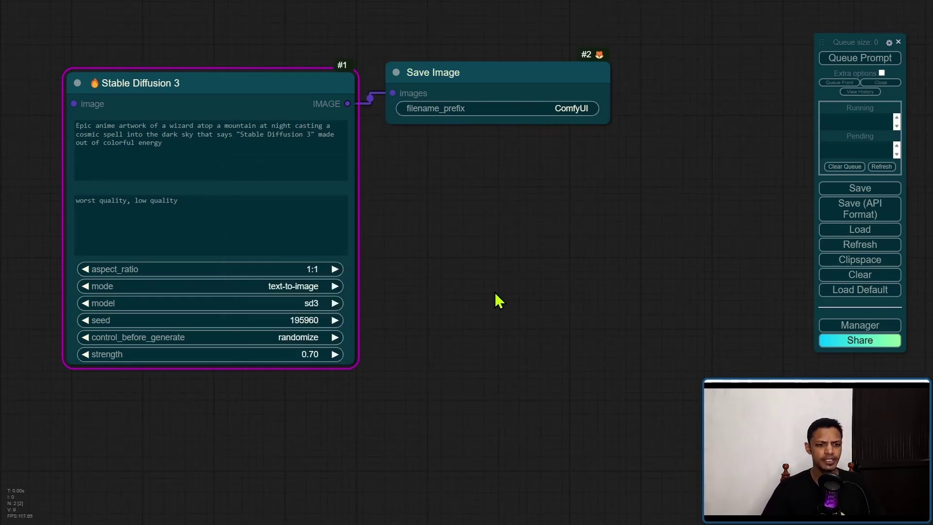
In File Explorer, open the ComfyUI-StableDiffusion3-API folder and bring up config.json's context menu
key("alt+Tab")
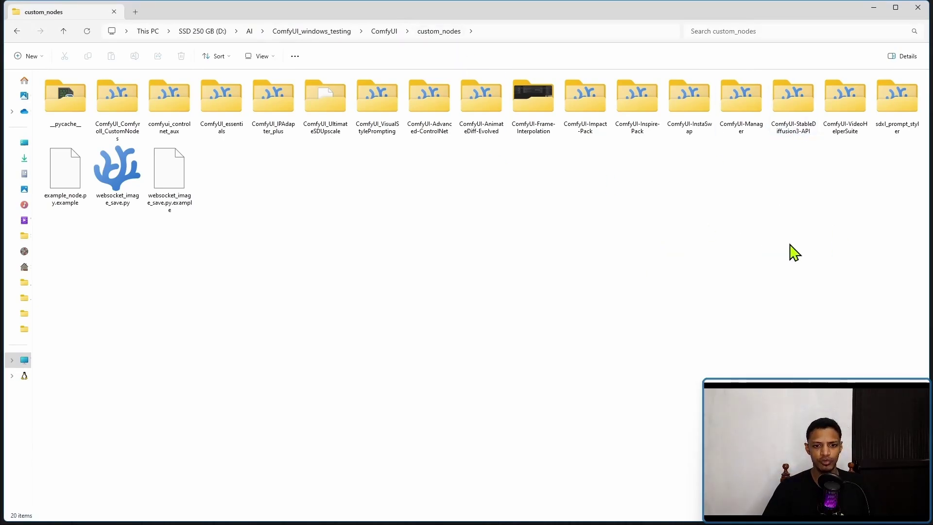
left_click(793, 139)
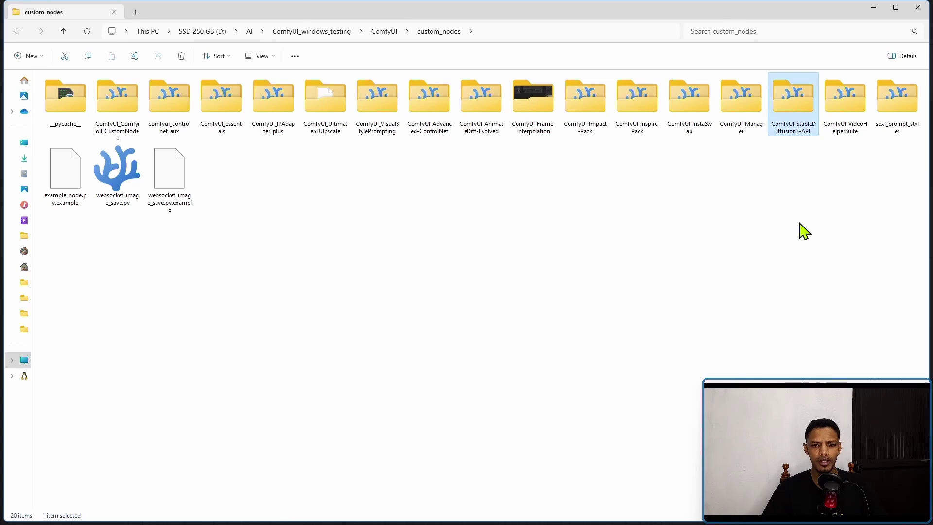
double_click(804, 130)
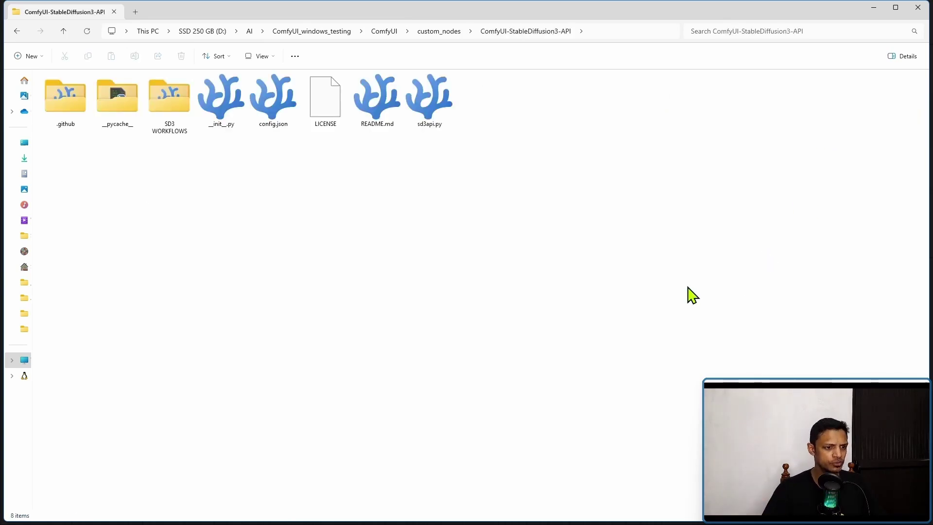
right_click(273, 109)
mouse_move(350, 154)
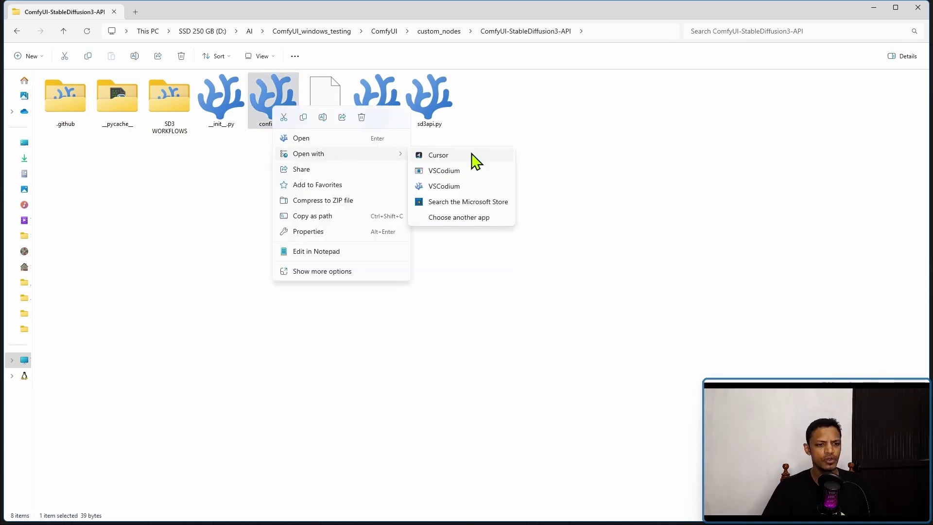
Open config.json in Notepad and highlight the 'your key' placeholder value
left_click(346, 140)
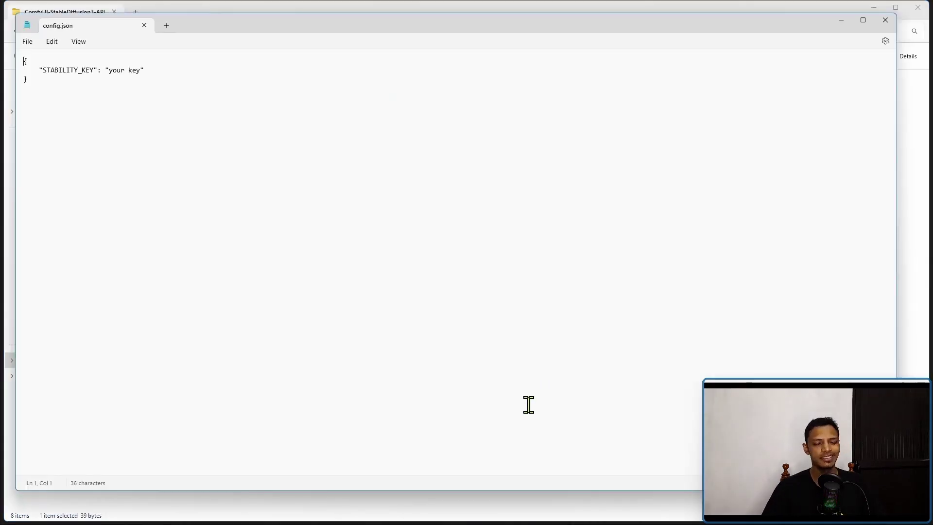
left_click_drag(211, 30, 327, 103)
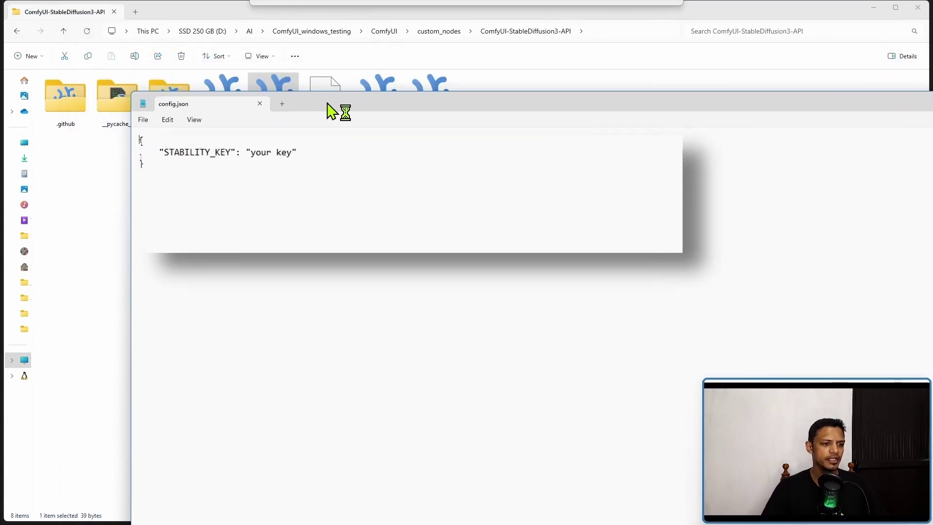
double_click(171, 149)
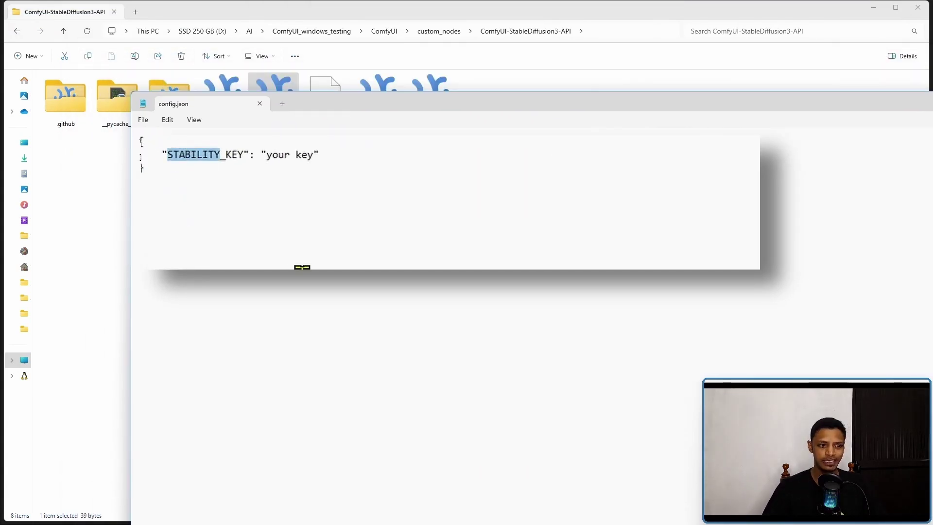
left_click_drag(314, 155, 269, 156)
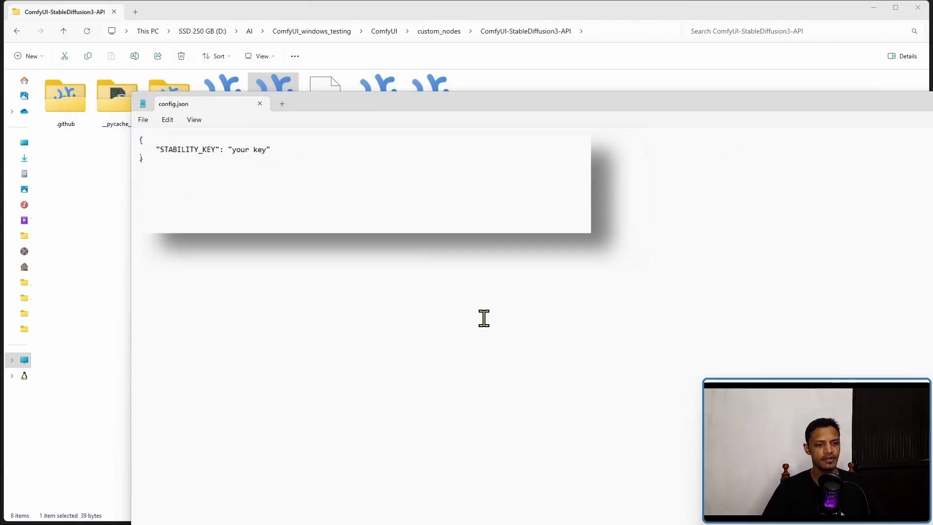
Replace the placeholder with the Stability API key from the browser's API Keys page
key("alt+Tab")
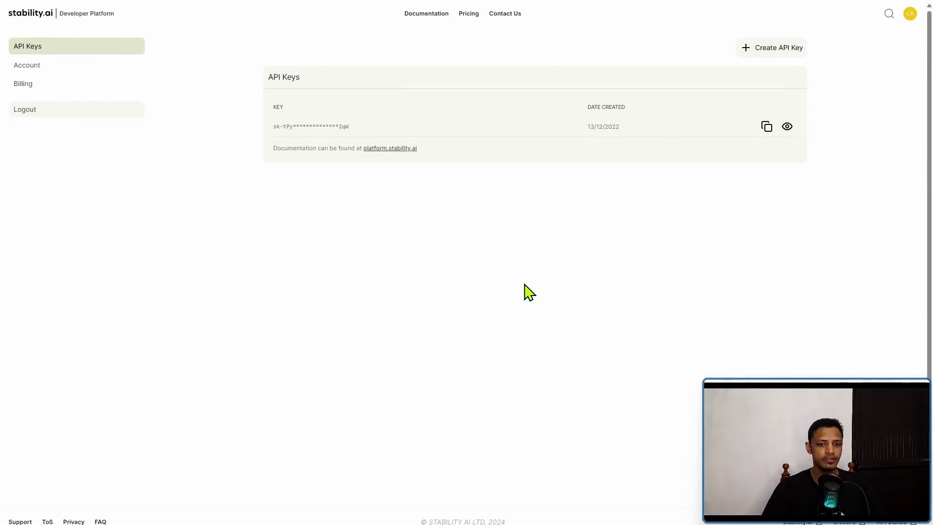
key("alt+Tab")
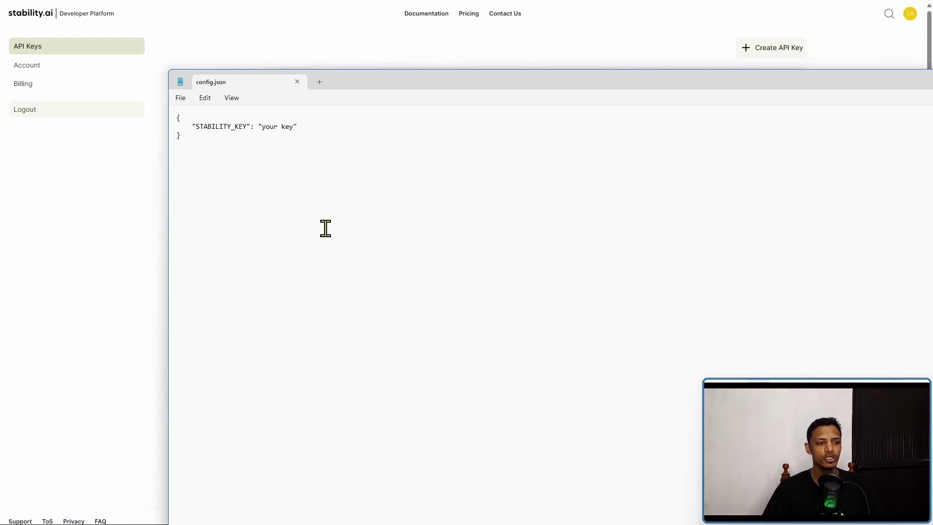
left_click_drag(263, 127, 295, 129)
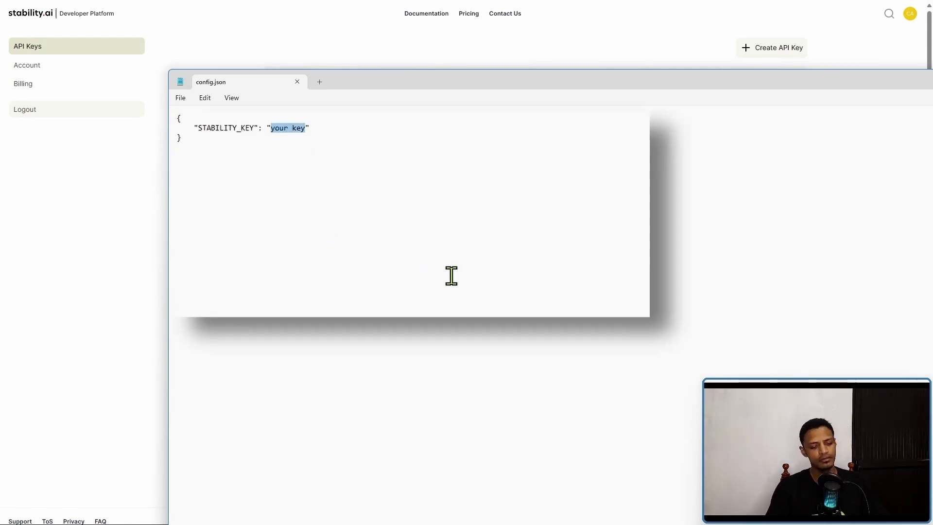
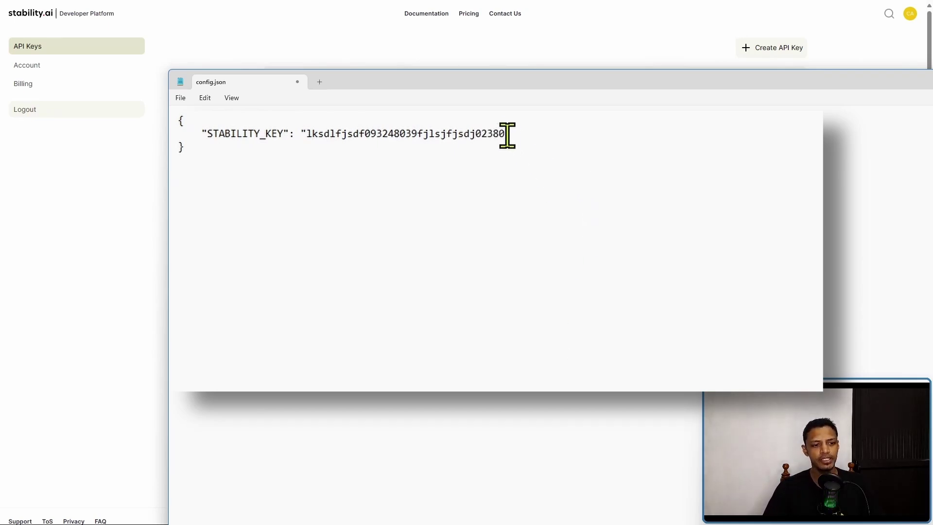
left_click_drag(506, 134, 306, 135)
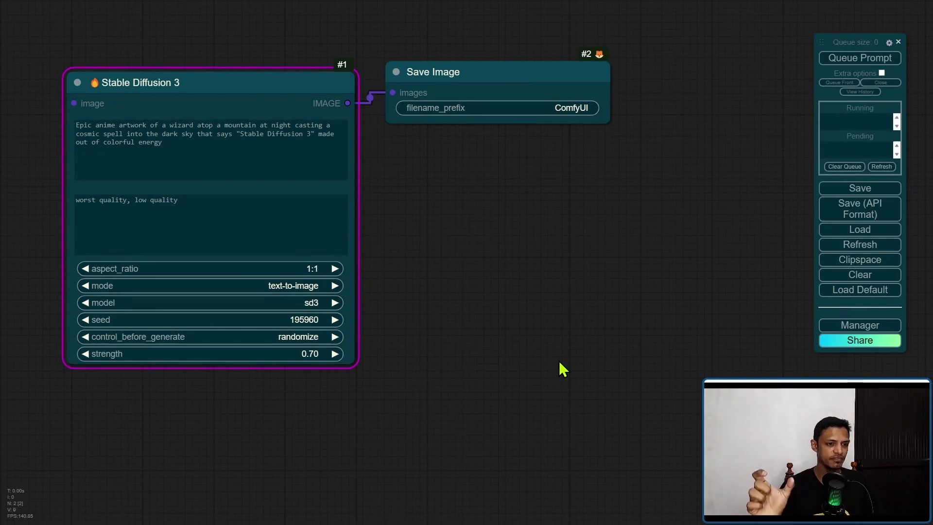
Generate the wizard image and enlarge the Save Image node to show it bigger
left_click(873, 59)
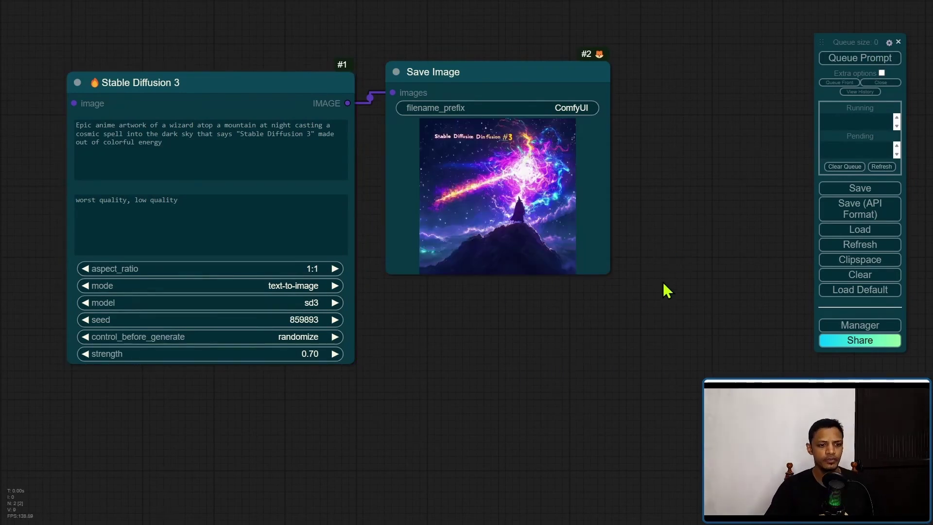
scroll(649, 297, "down", 3)
left_click(528, 240)
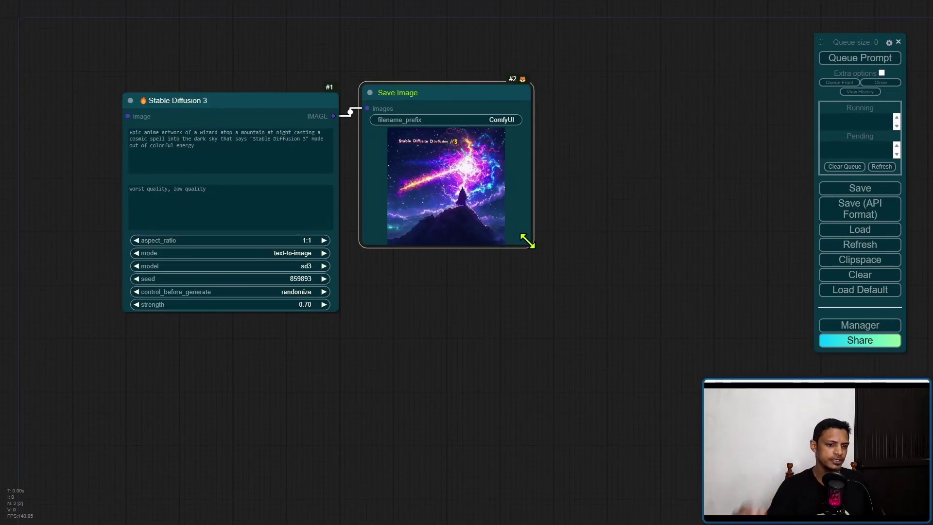
left_click_drag(528, 241, 704, 471)
Zoom and pan around the generated image to inspect its title text
scroll(625, 358, "down", 1)
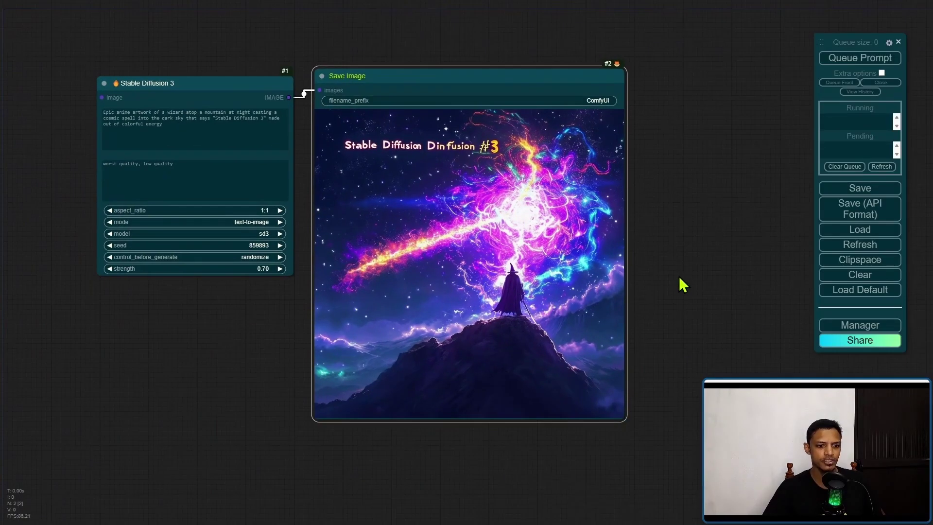
scroll(122, 163, "up", 8)
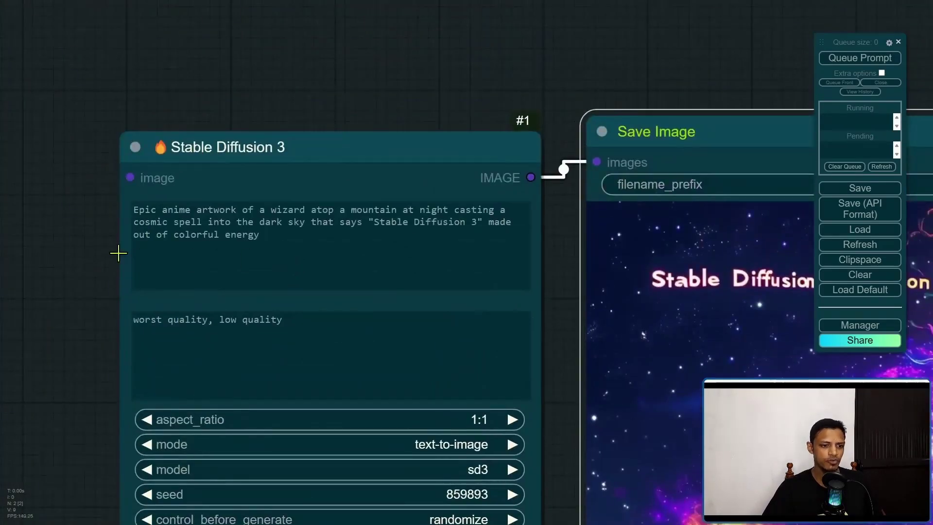
scroll(82, 188, "up", 2)
scroll(82, 188, "down", 1)
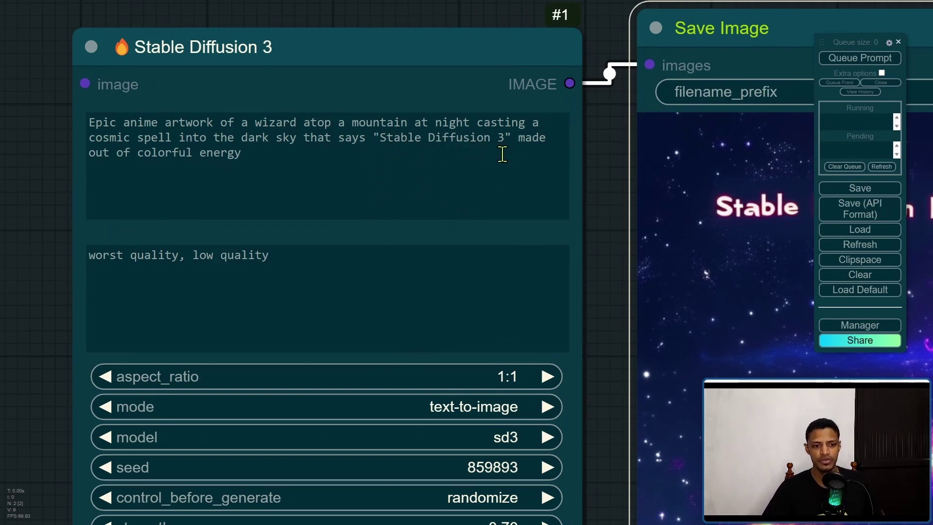
left_click_drag(607, 194, 209, 146)
scroll(547, 183, "up", 3)
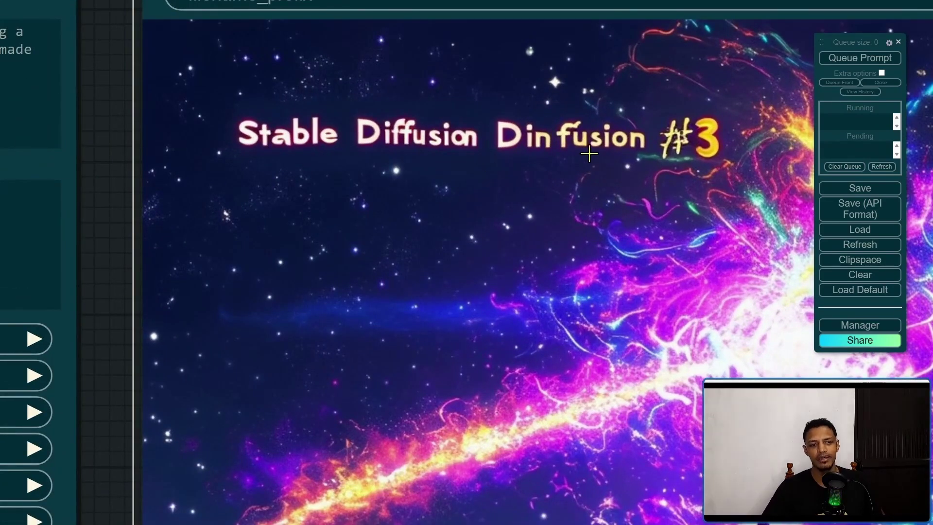
scroll(707, 173, "down", 2)
scroll(706, 229, "down", 3)
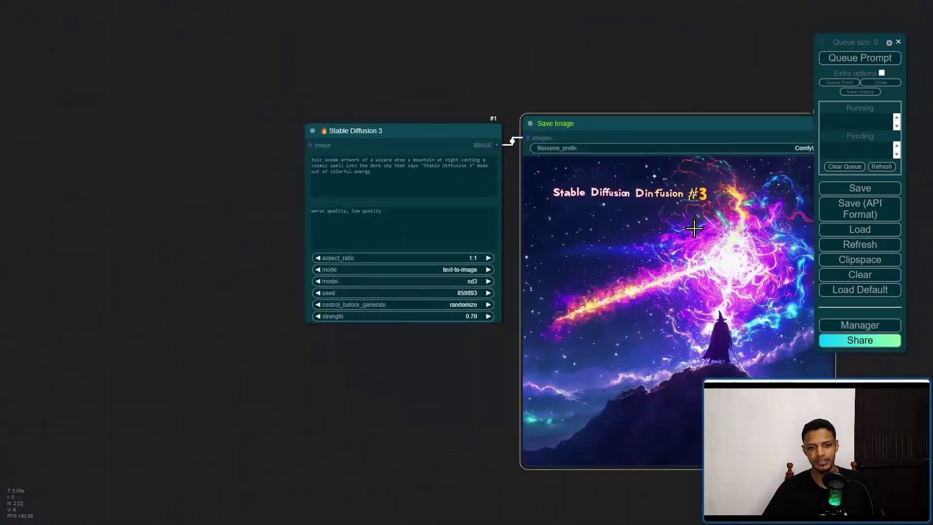
scroll(557, 171, "up", 2)
scroll(559, 189, "down", 1)
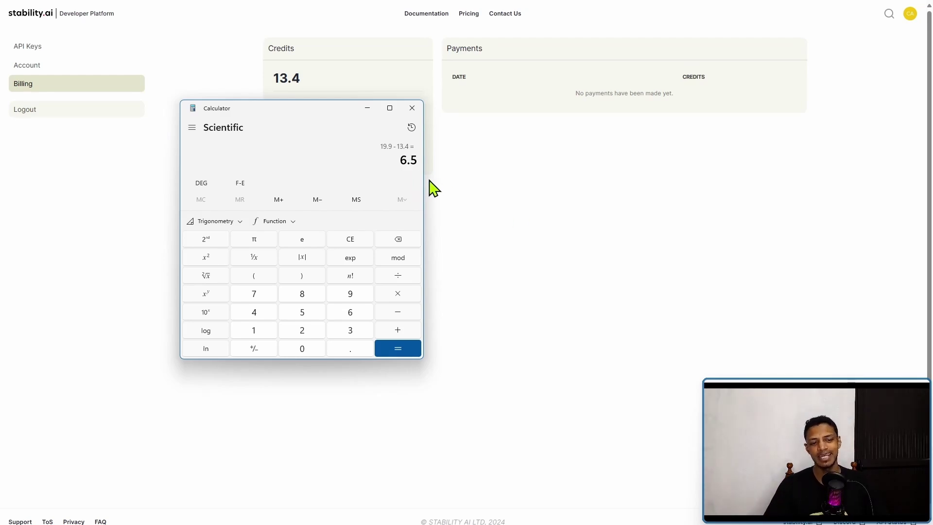
left_click(588, 249)
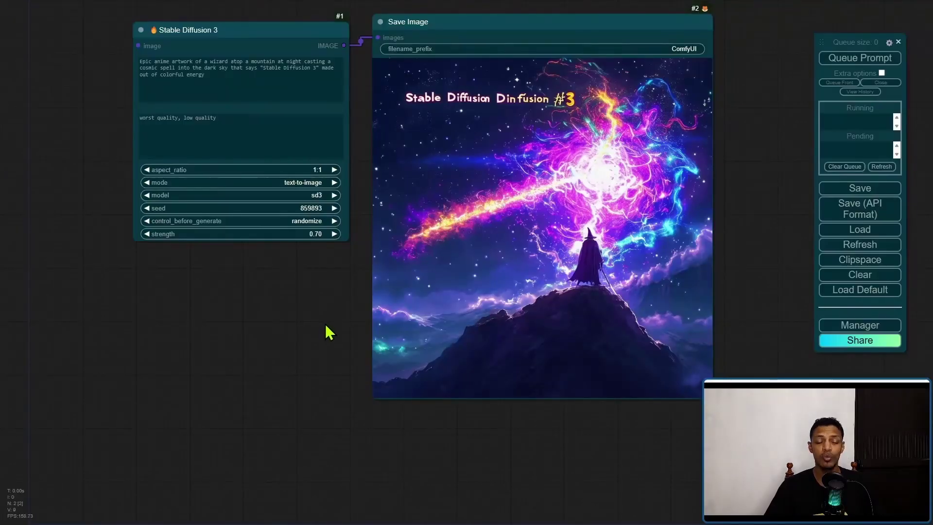
scroll(327, 330, "up", 6)
scroll(327, 330, "down", 3)
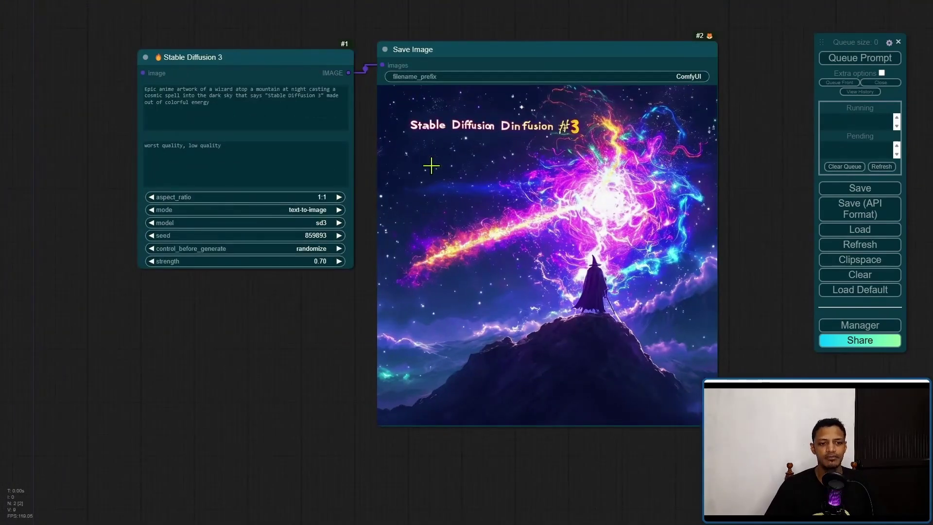
scroll(568, 173, "up", 5)
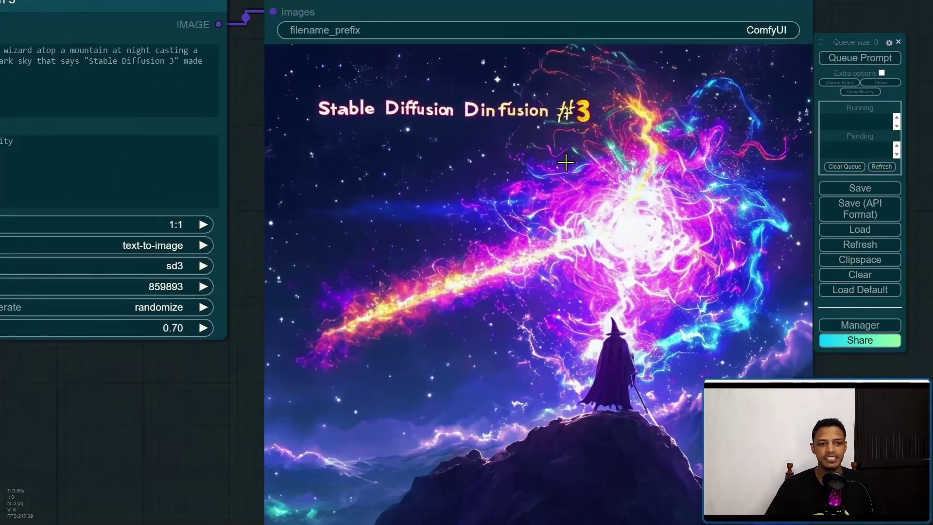
scroll(583, 181, "down", 2)
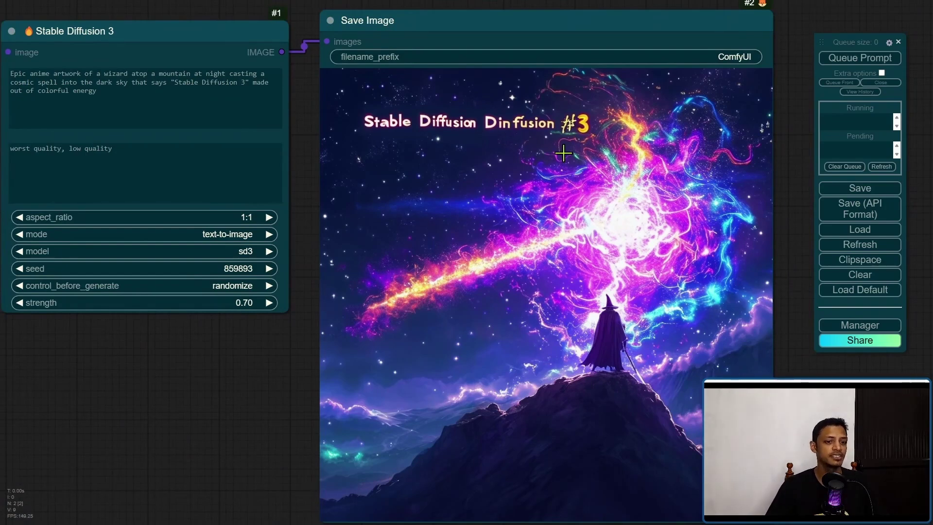
scroll(555, 230, "down", 1)
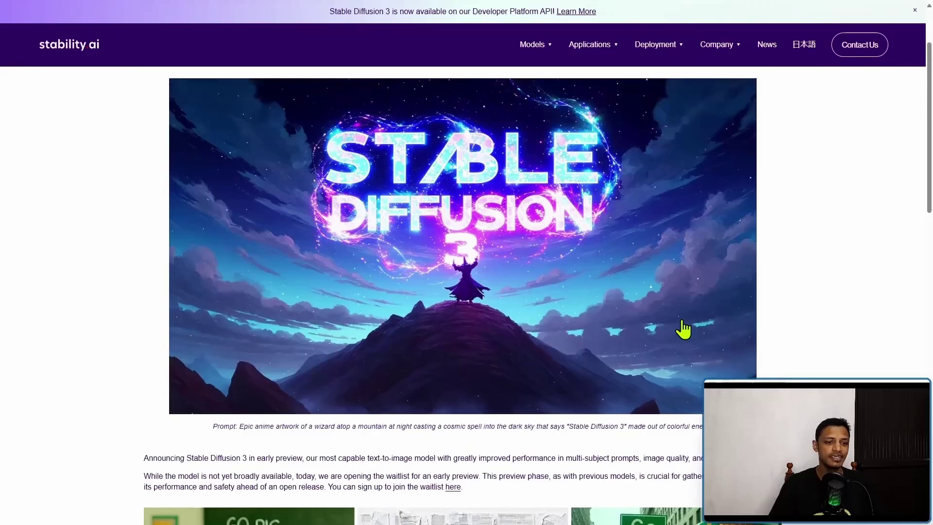
Scroll the Stability AI Stable Diffusion 3 article to the wizard prompt caption
scroll(637, 261, "up", 2)
scroll(637, 261, "down", 5)
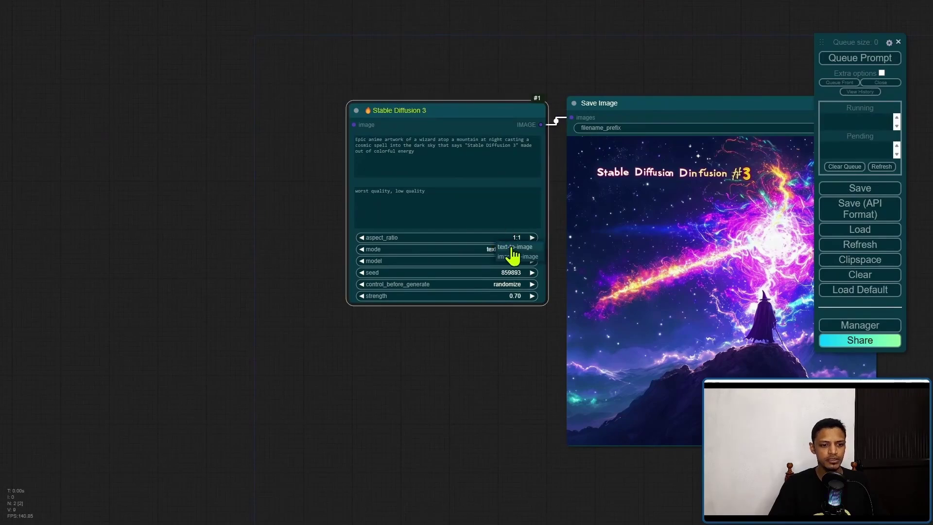
Set Stable Diffusion 3 to image-to-image and make canvas room beside the node
left_click(516, 256)
scroll(469, 359, "up", 5)
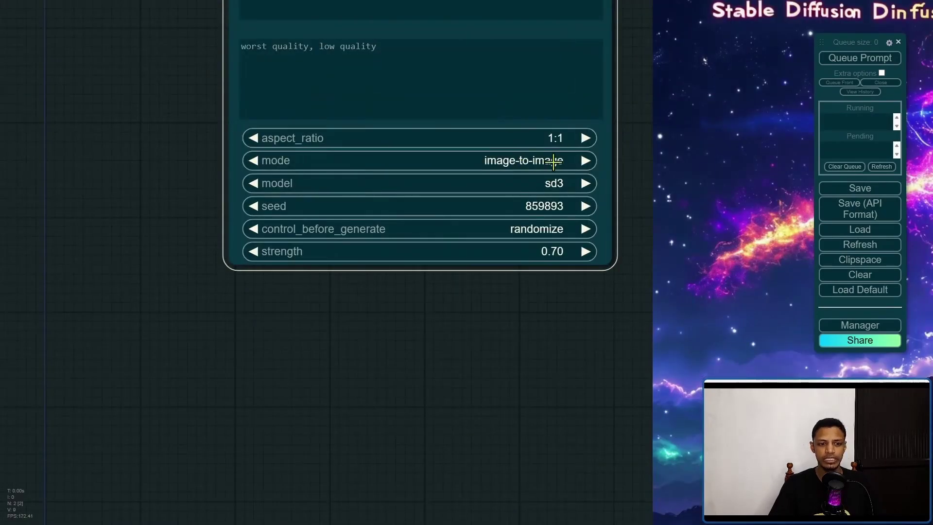
scroll(285, 308, "down", 3)
left_click_drag(286, 308, 473, 464)
Add a Load Image node linked to the image input, position it, and run generation
left_click_drag(463, 197, 186, 112)
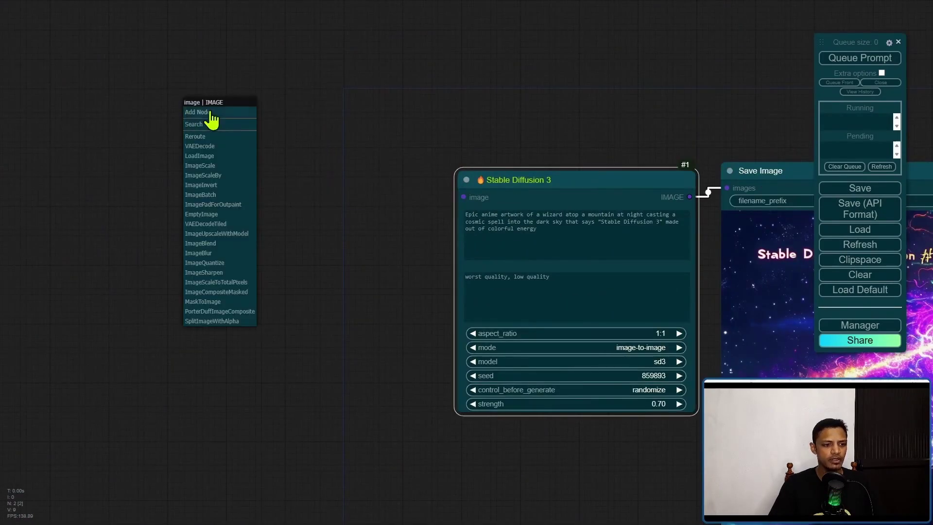
left_click(199, 155)
left_click_drag(323, 100, 282, 92)
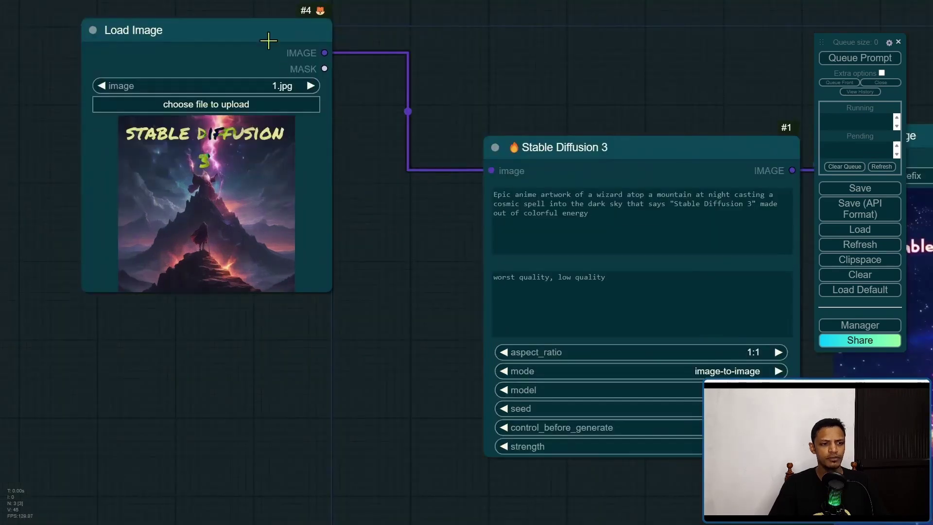
left_click_drag(267, 38, 316, 112)
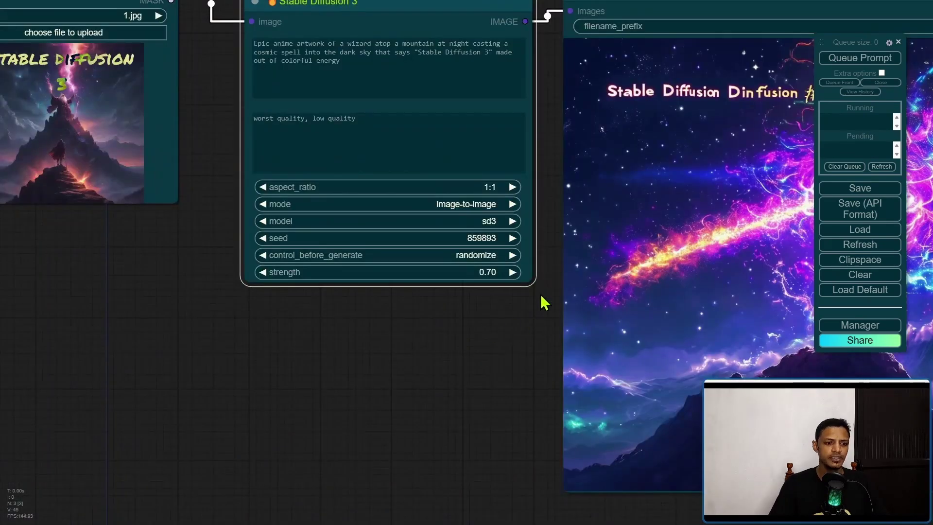
scroll(402, 371, "down", 2)
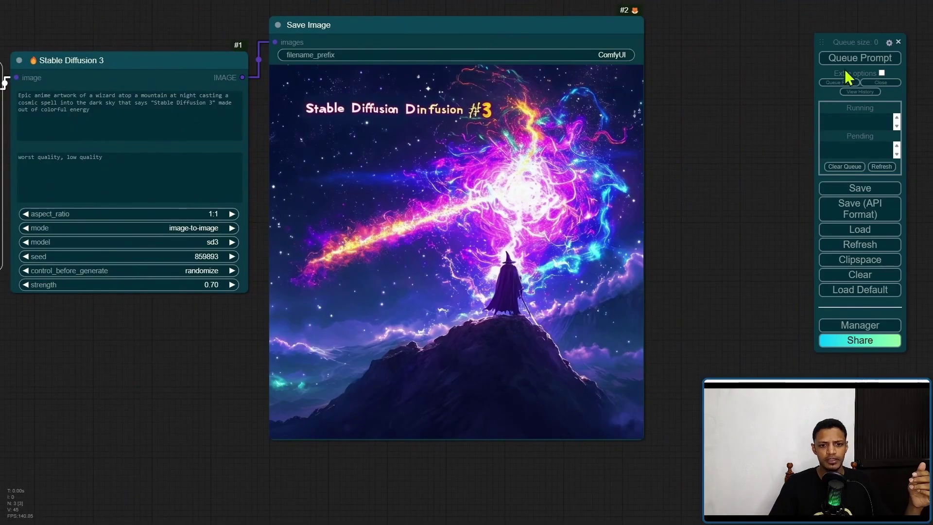
left_click(848, 58)
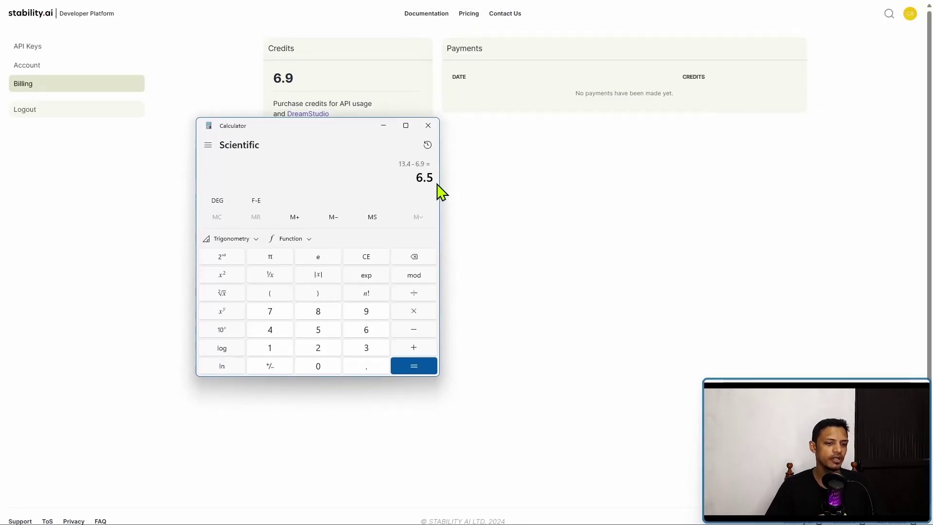
Close the Calculator to reveal the Billing page's 6.9 credits and $10 purchase option
left_click(428, 126)
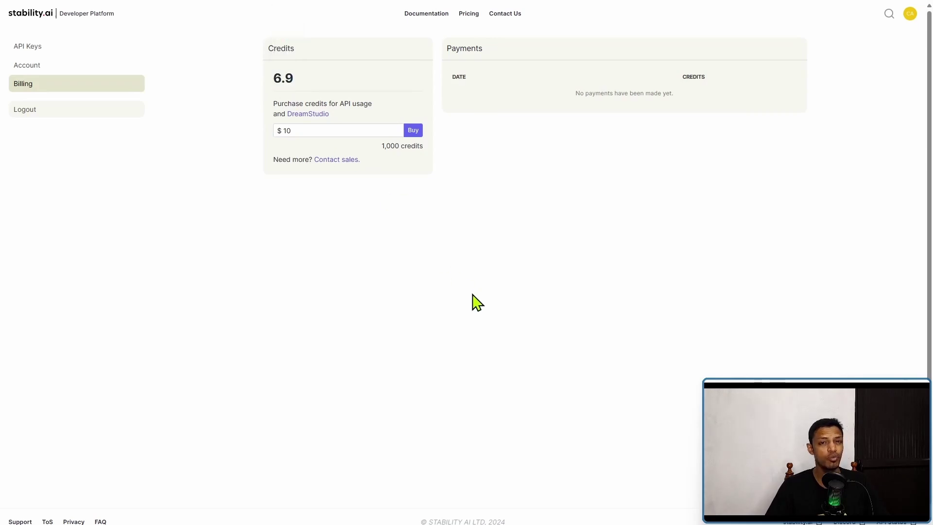